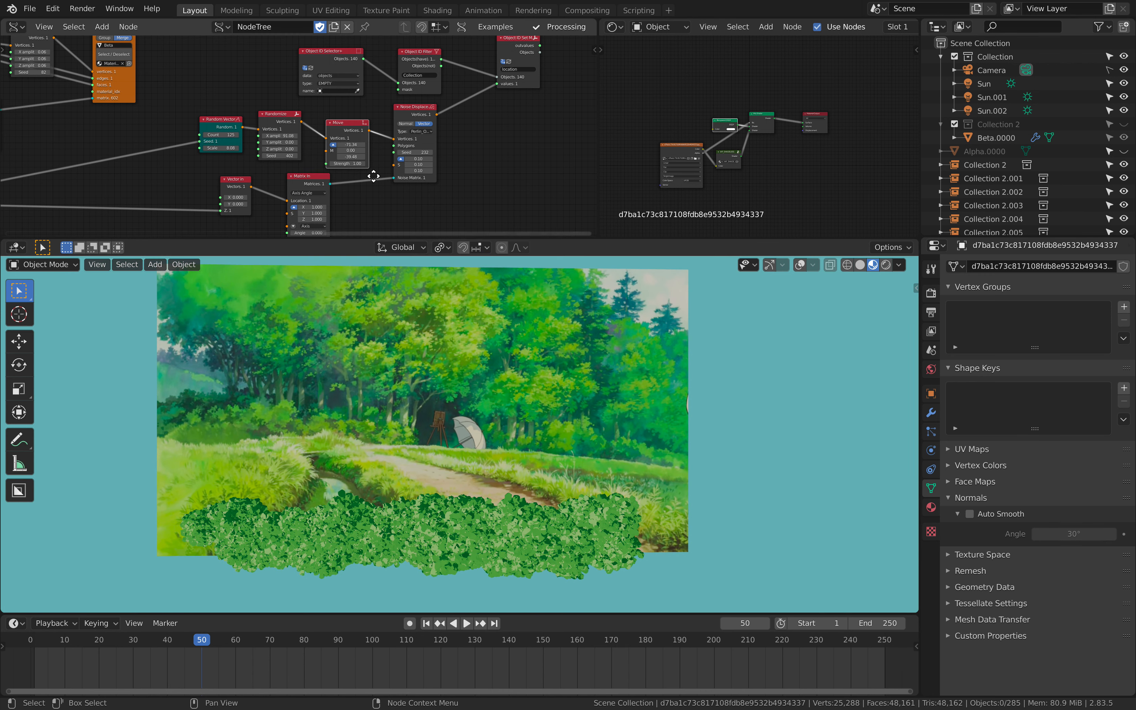
middle_drag(374, 178, 377, 134)
scroll(380, 155, up, 1)
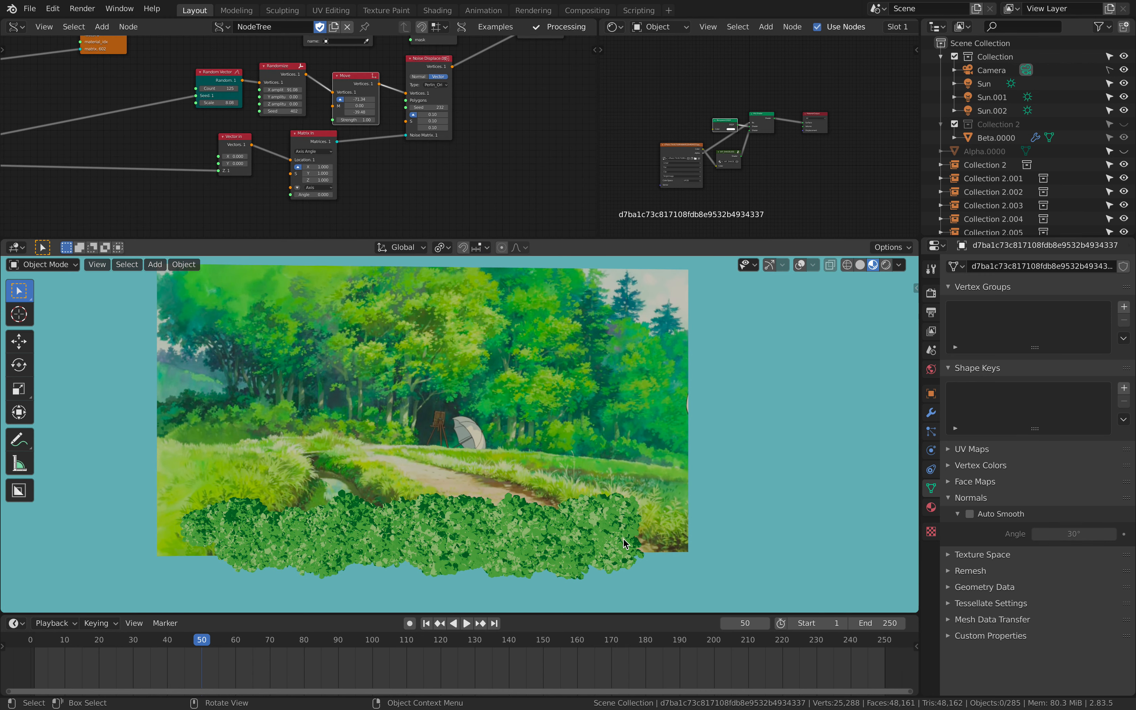
middle_drag(350, 515, 466, 337)
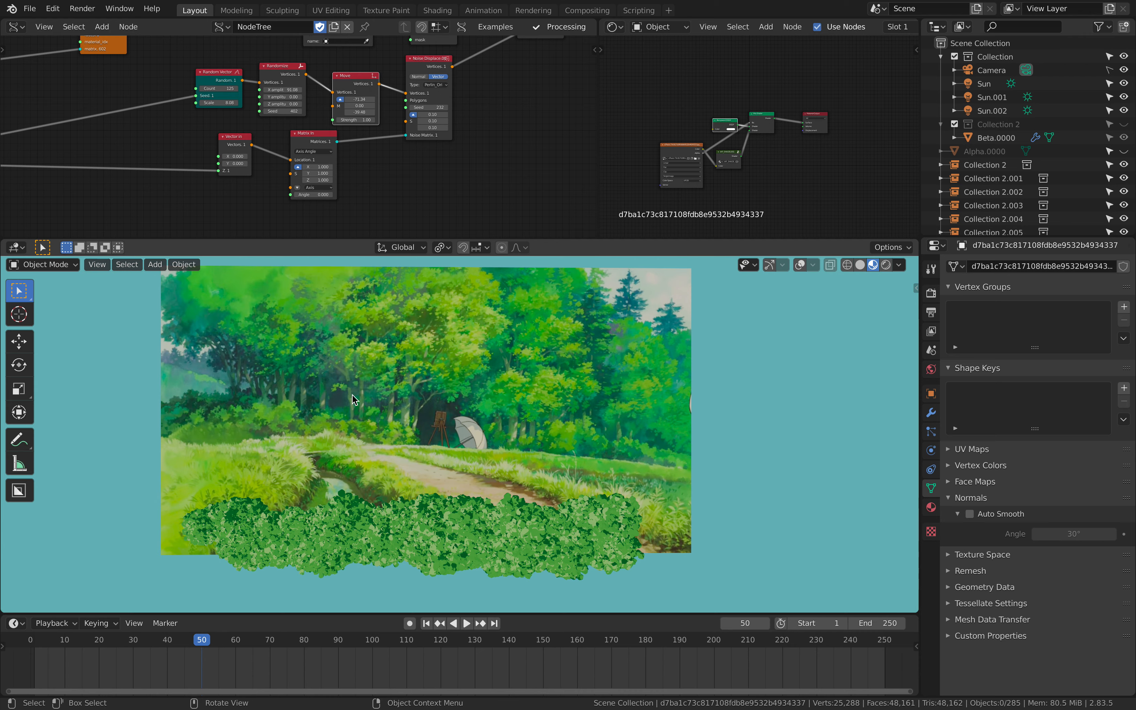
Switch to the YouTube tutorial "How to Create Ghibli Trees in 3D - Blender Tutorial" and skim its particle-based foliage modelling section
key(ctrl+Right)
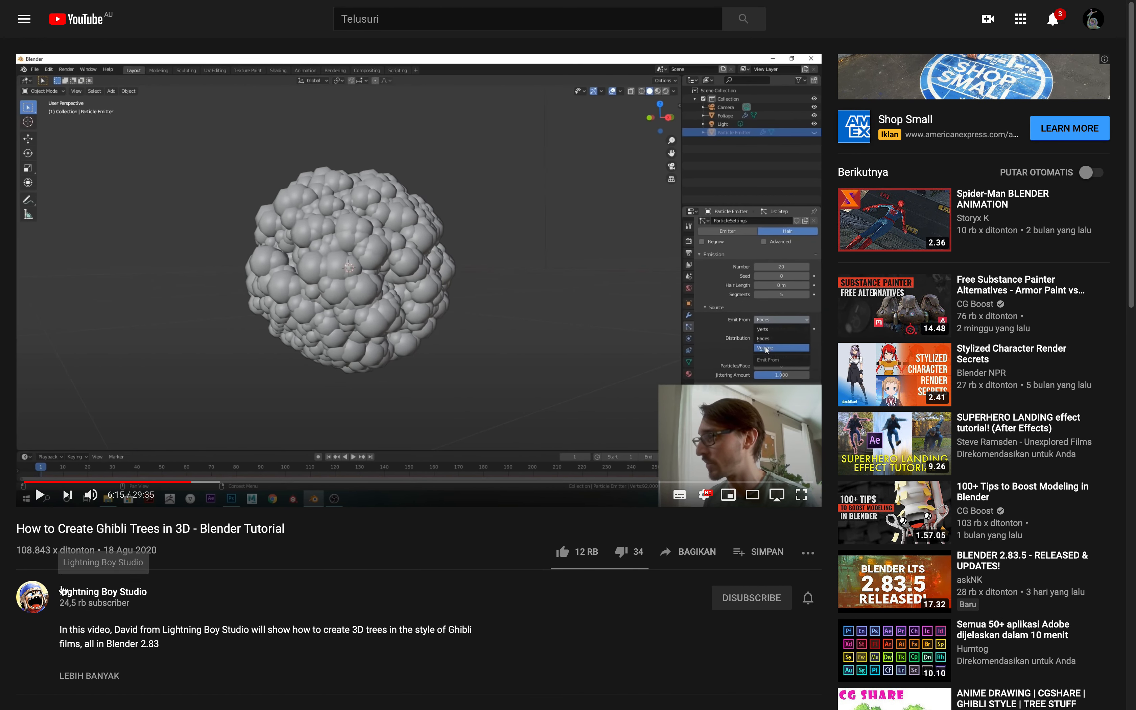
click(179, 482)
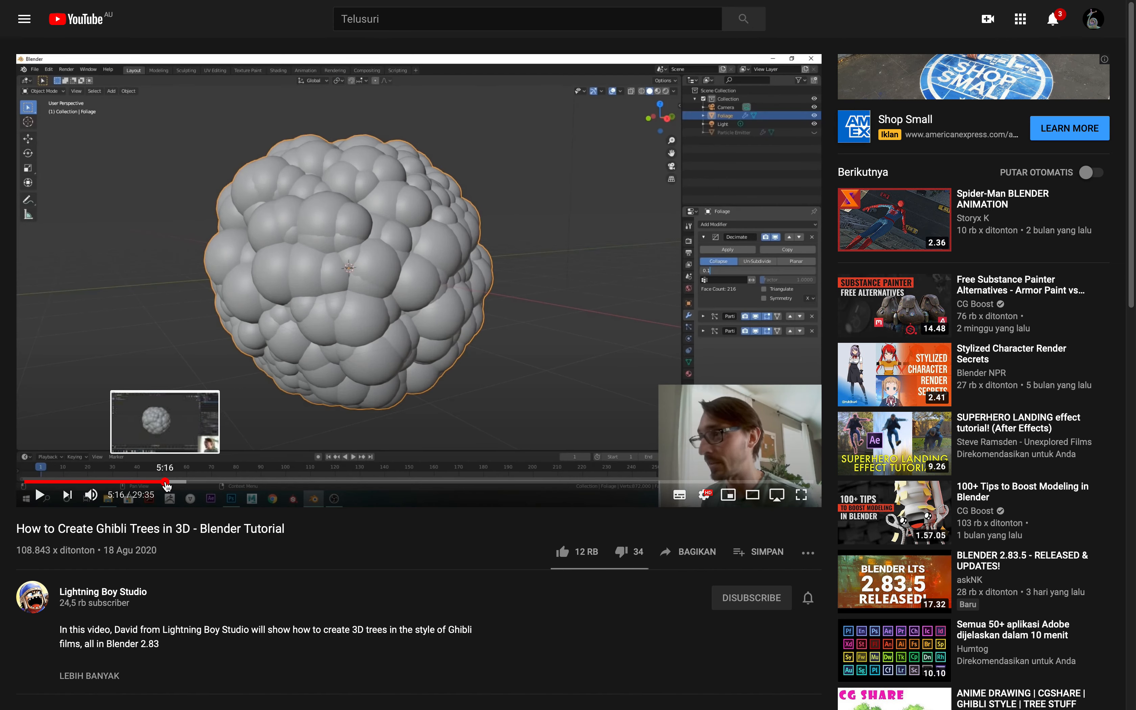
click(157, 482)
click(189, 482)
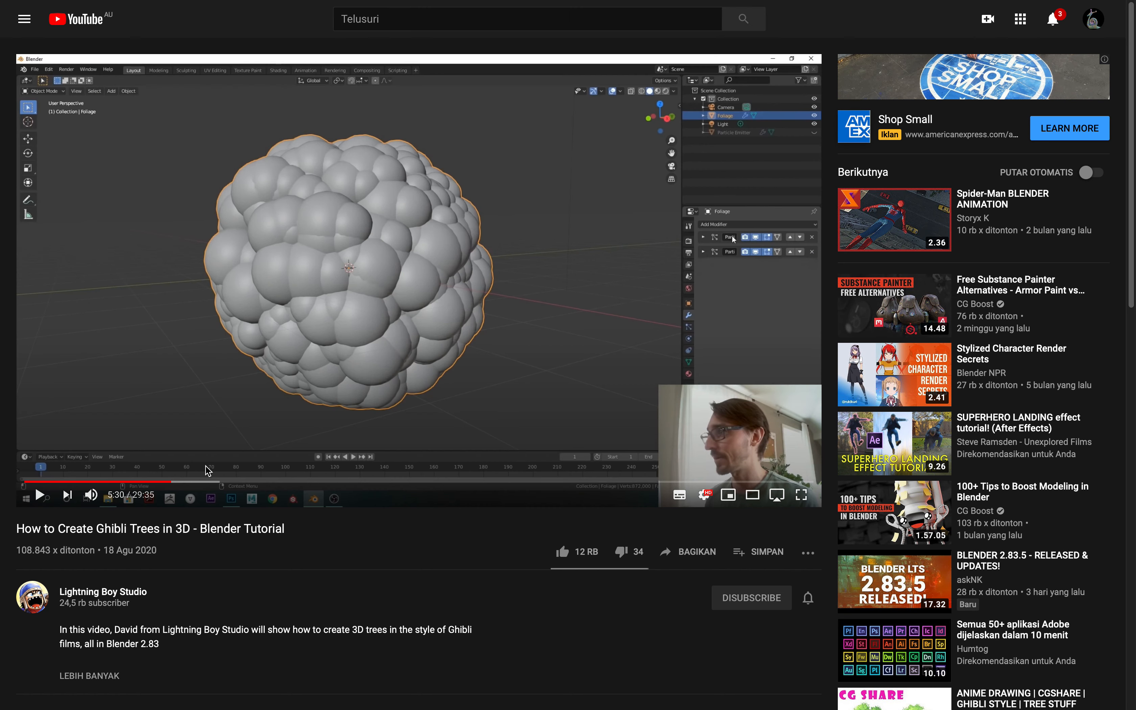
click(189, 482)
drag(189, 482, 237, 484)
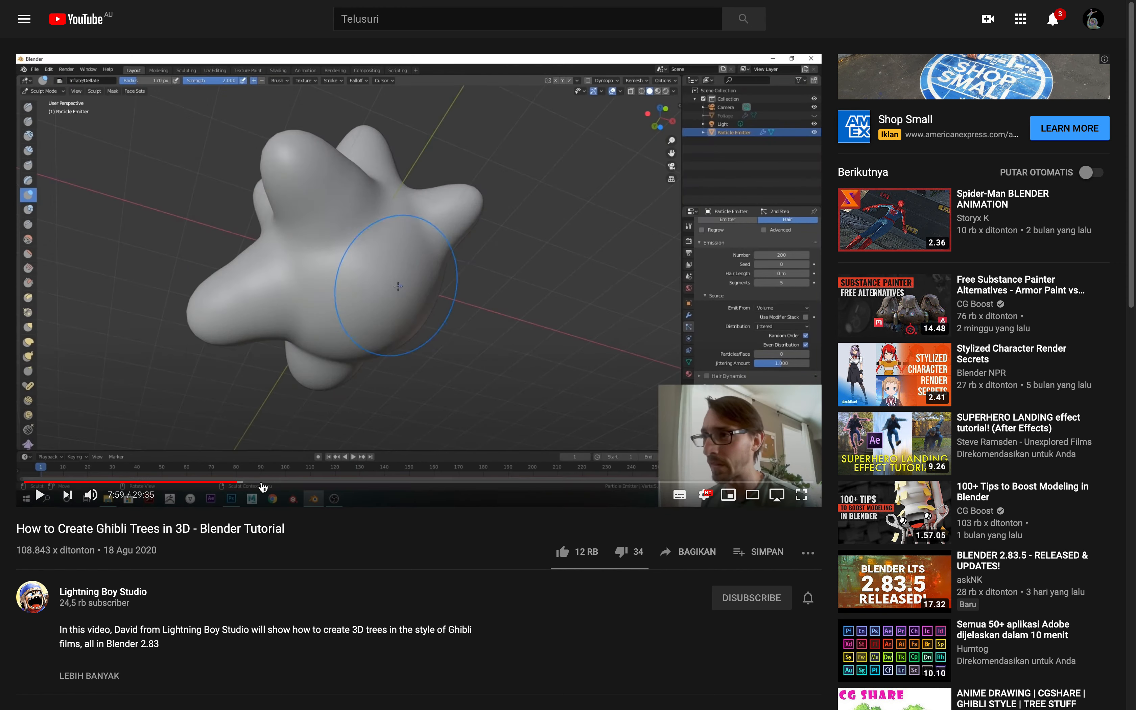
click(259, 483)
click(266, 482)
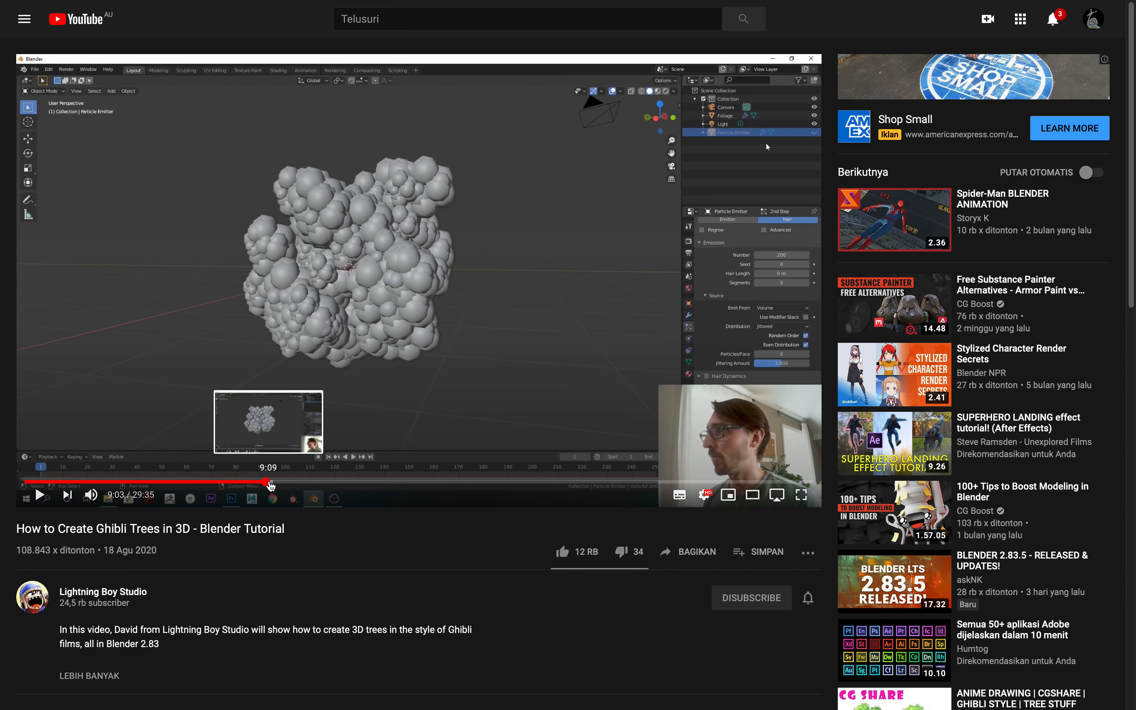
Skim the remaining tutorial from foliage shading with the ColorRamp to the placement of foliage instances over the background painting
click(261, 482)
drag(272, 482, 358, 482)
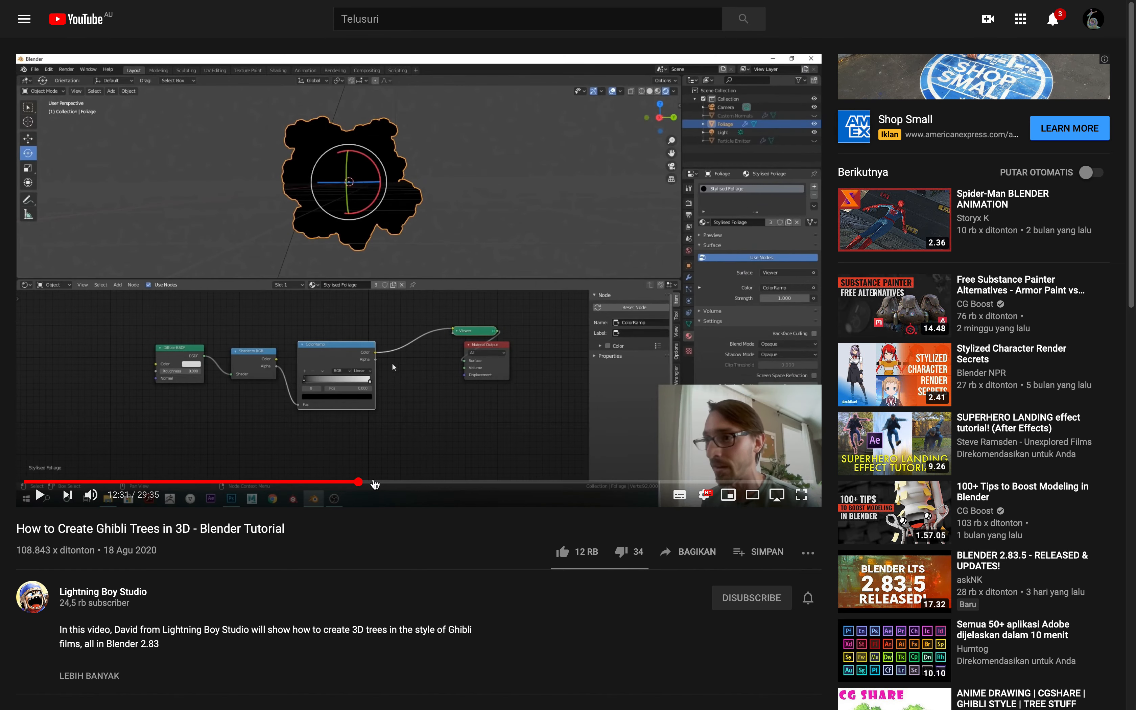
click(372, 482)
click(314, 482)
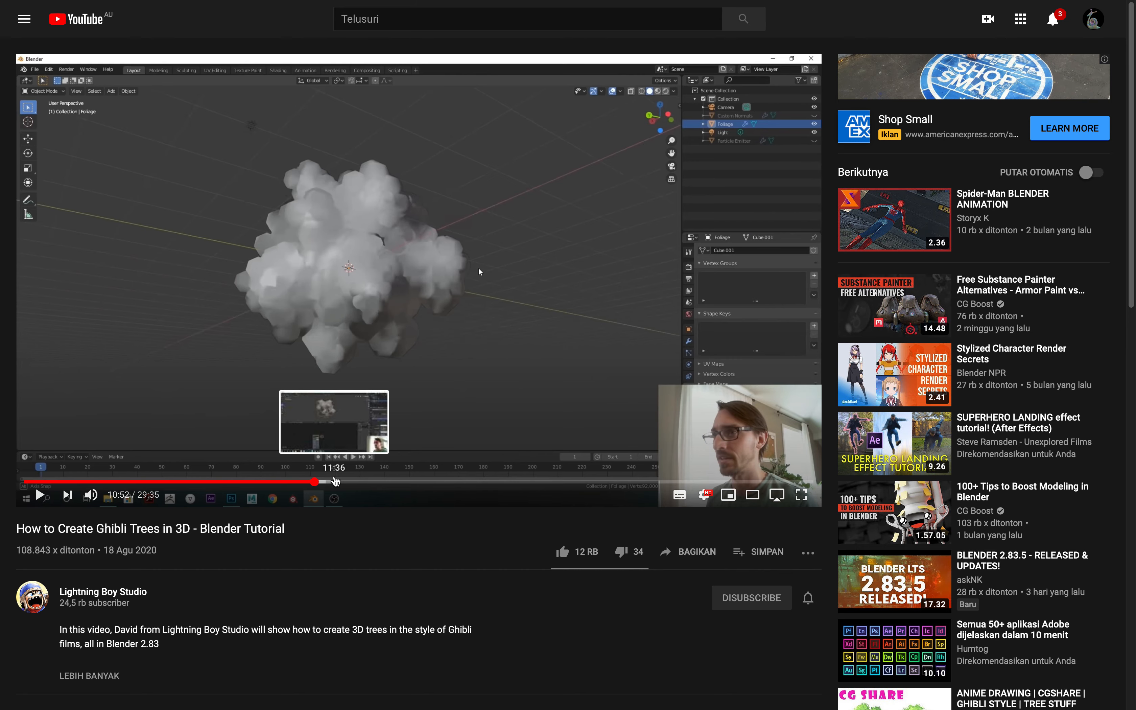
drag(324, 482, 524, 484)
click(551, 483)
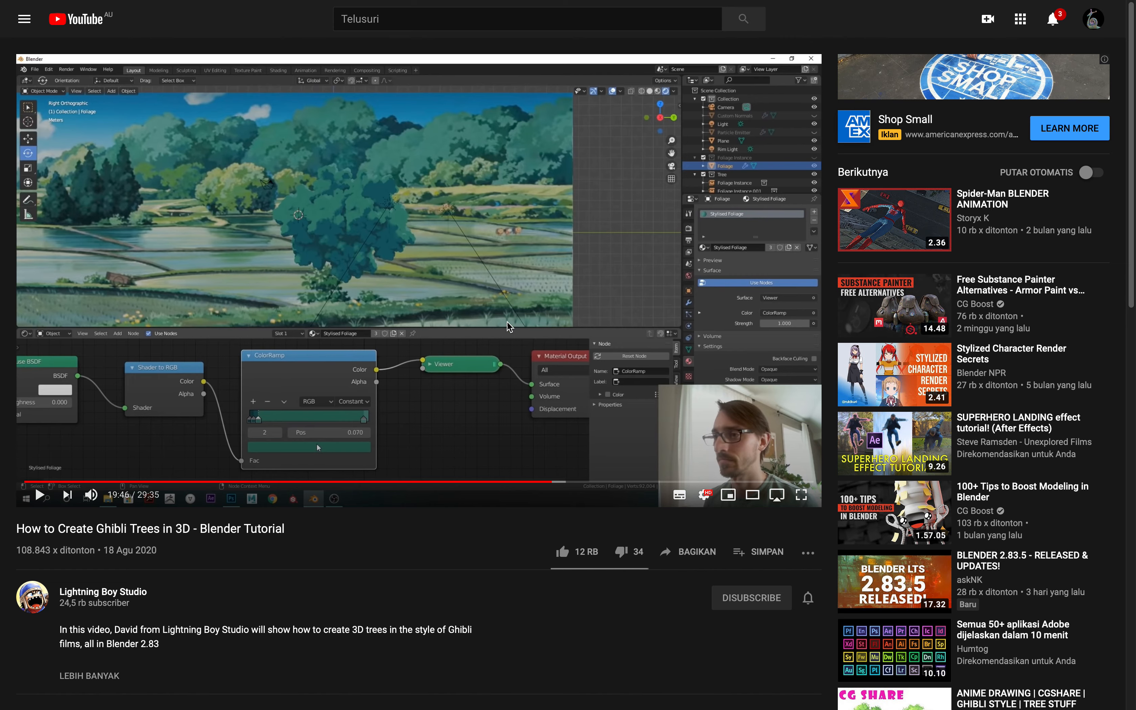
click(583, 483)
click(619, 482)
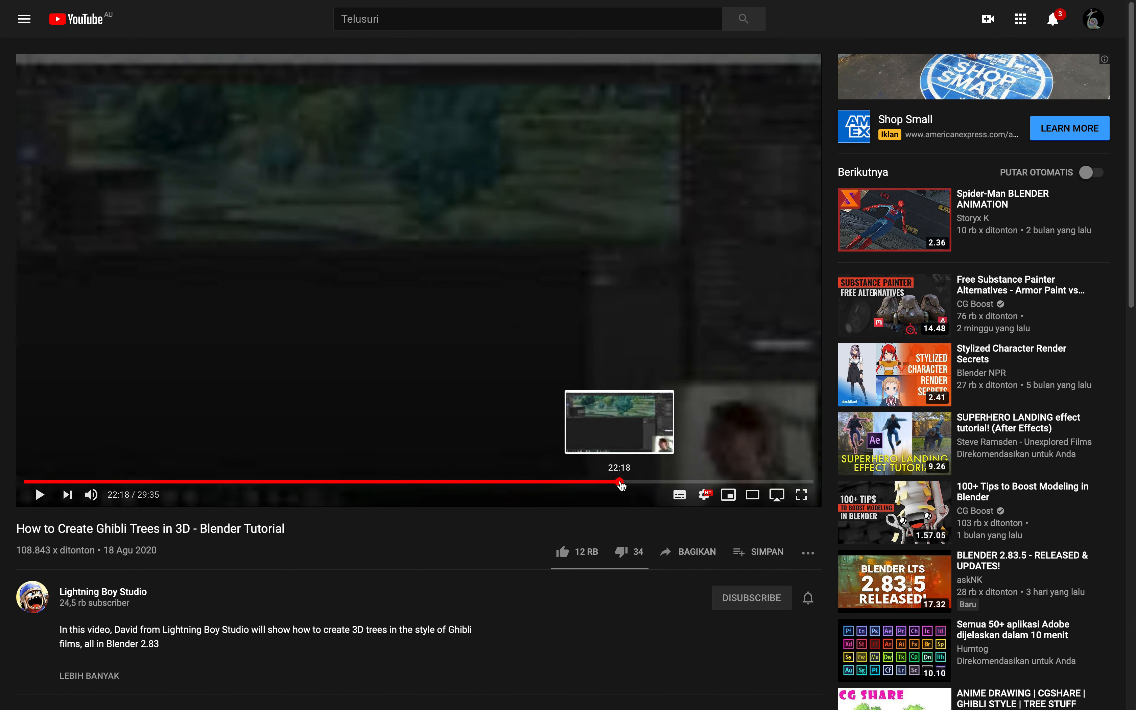
Switch to the artist's Twitter media page and look through the Studio Ghibli style Blender renders and linked tutorials
mouse_move(1064, 1)
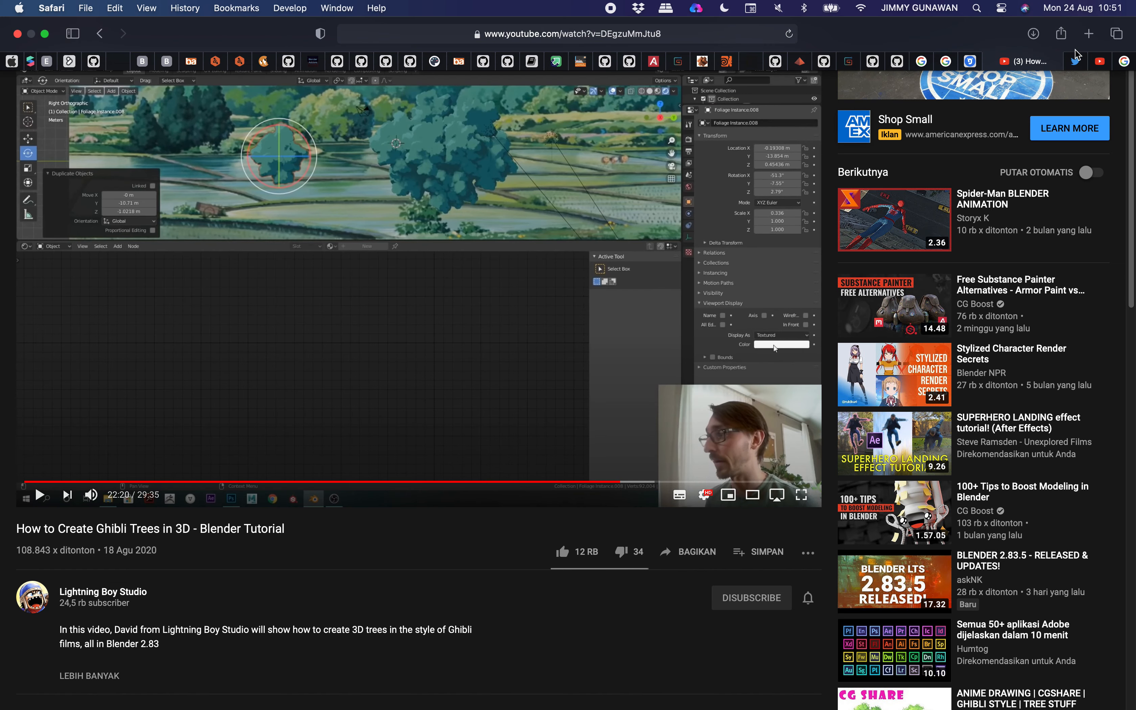
click(1076, 60)
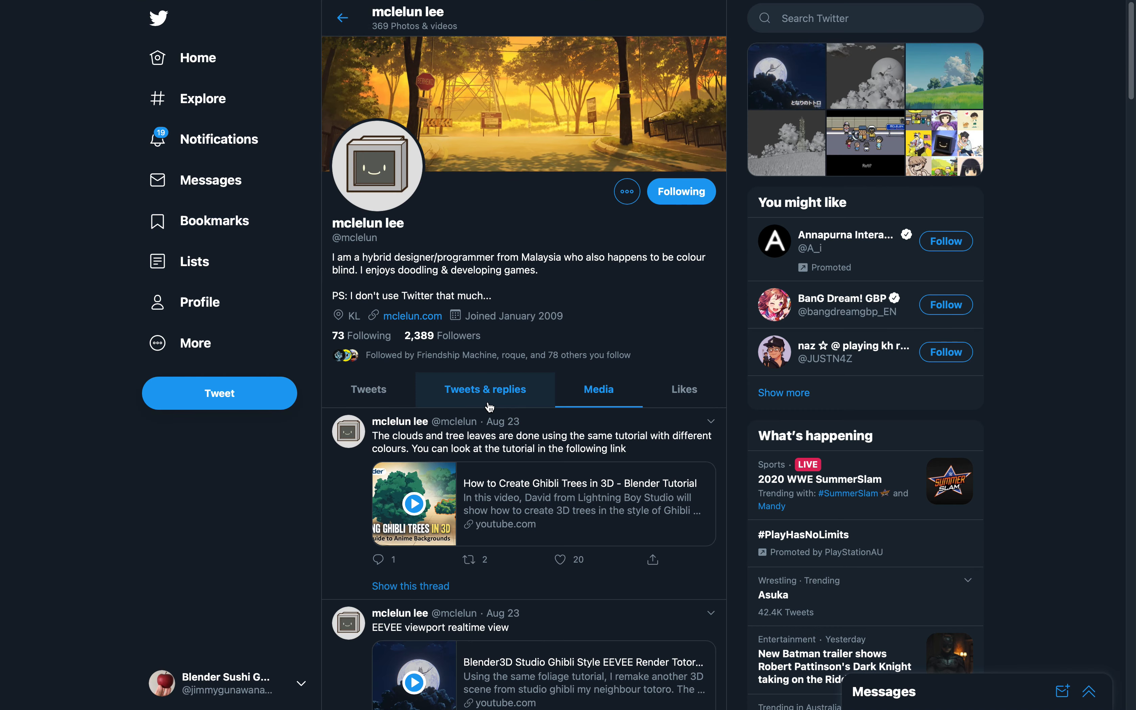
scroll(509, 407, down, 1)
scroll(511, 407, down, 9)
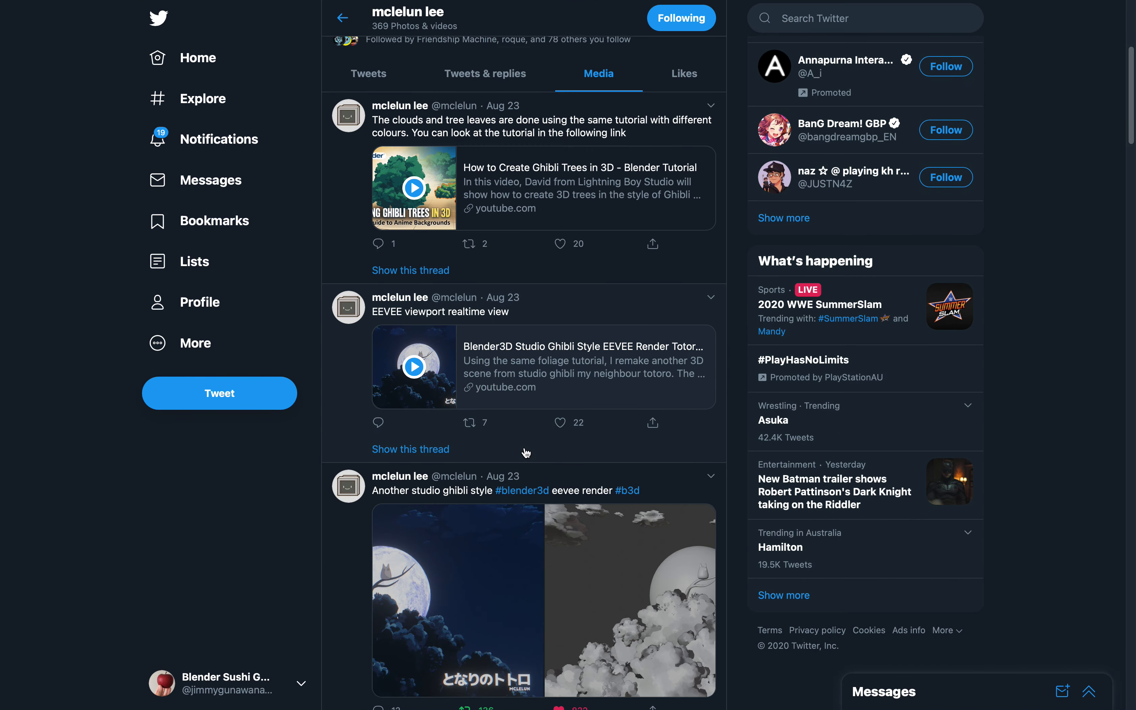
scroll(529, 454, down, 3)
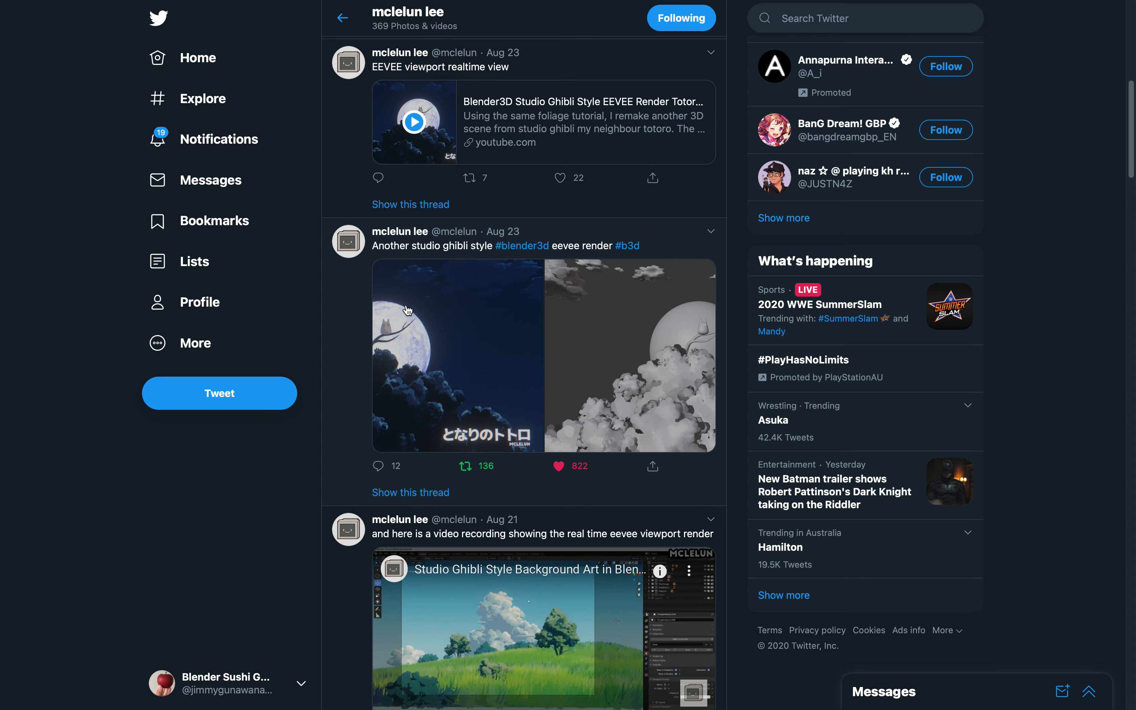
scroll(488, 459, down, 15)
scroll(545, 191, up, 6)
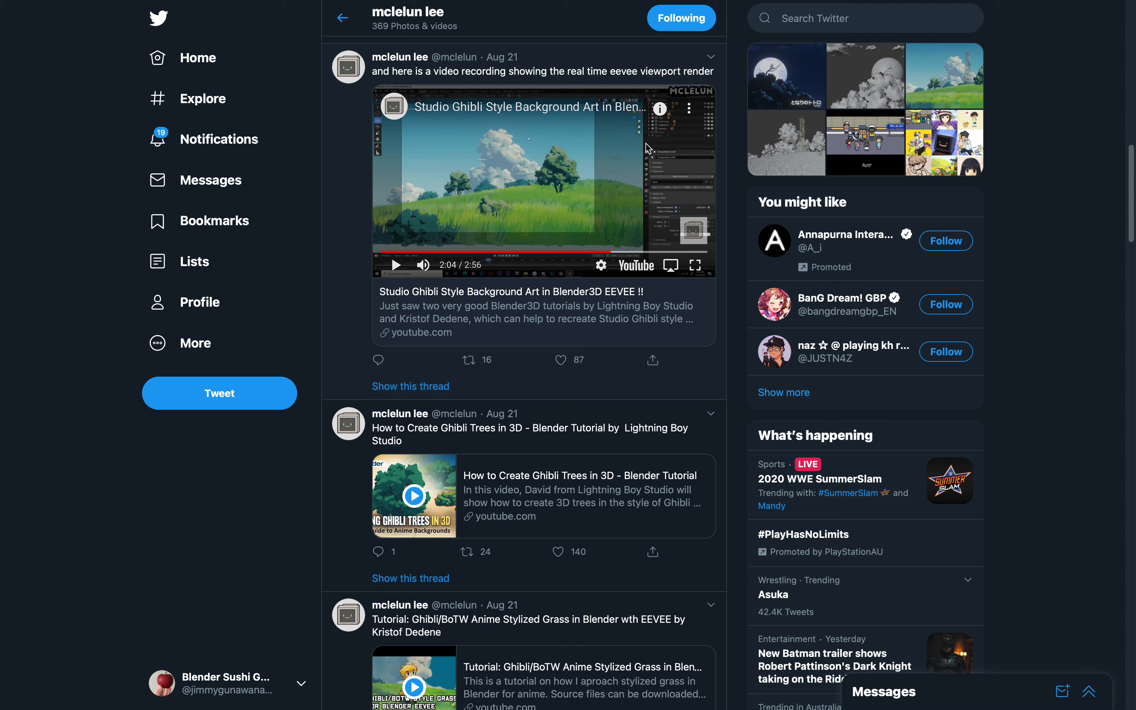
Glance at the Wind Rises image results, open the Gfycat screen recording of foliage over the forest painting, and preview its playback
mouse_move(975, 3)
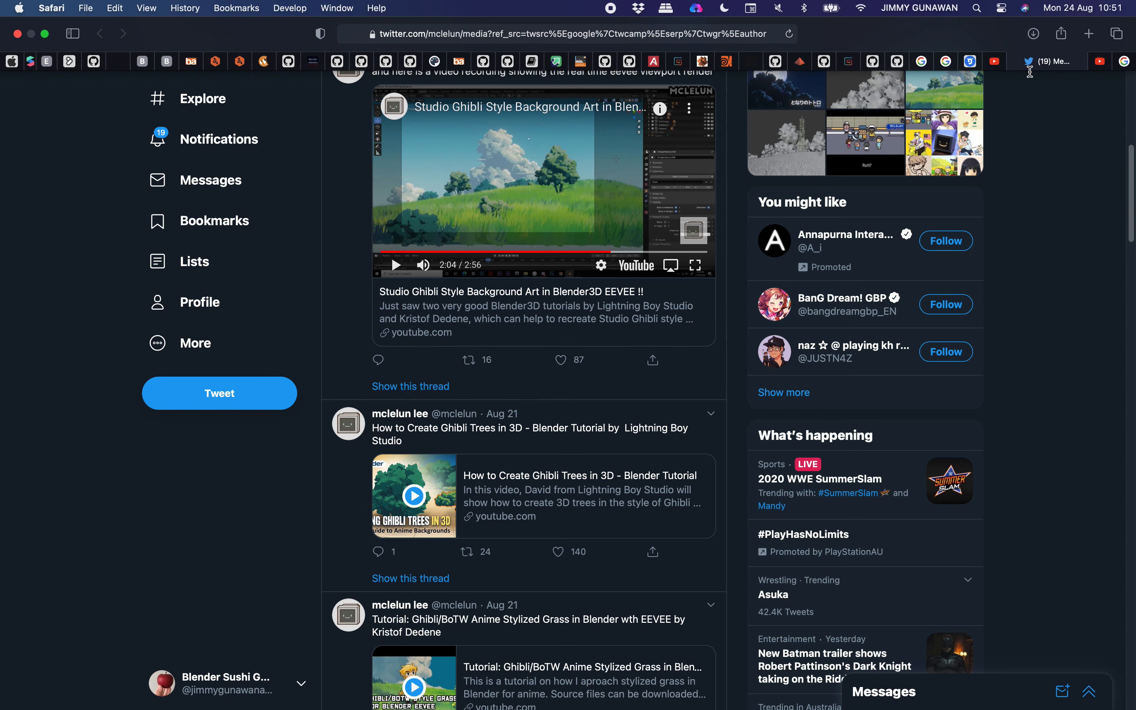
click(1125, 61)
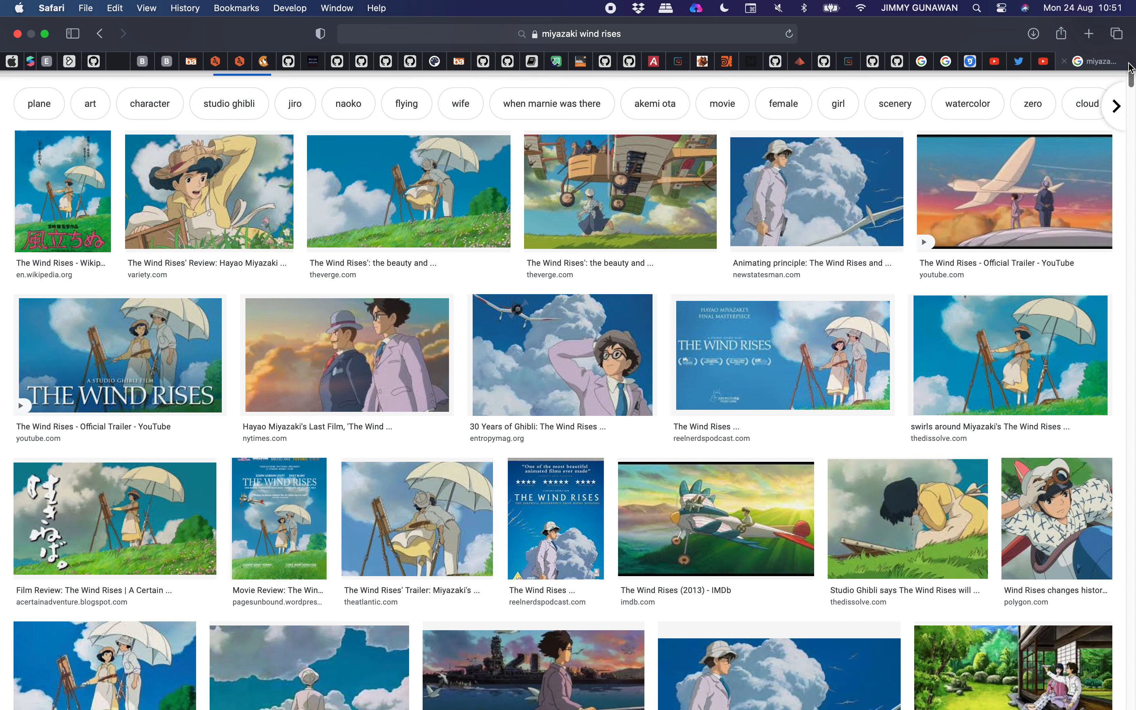
click(983, 62)
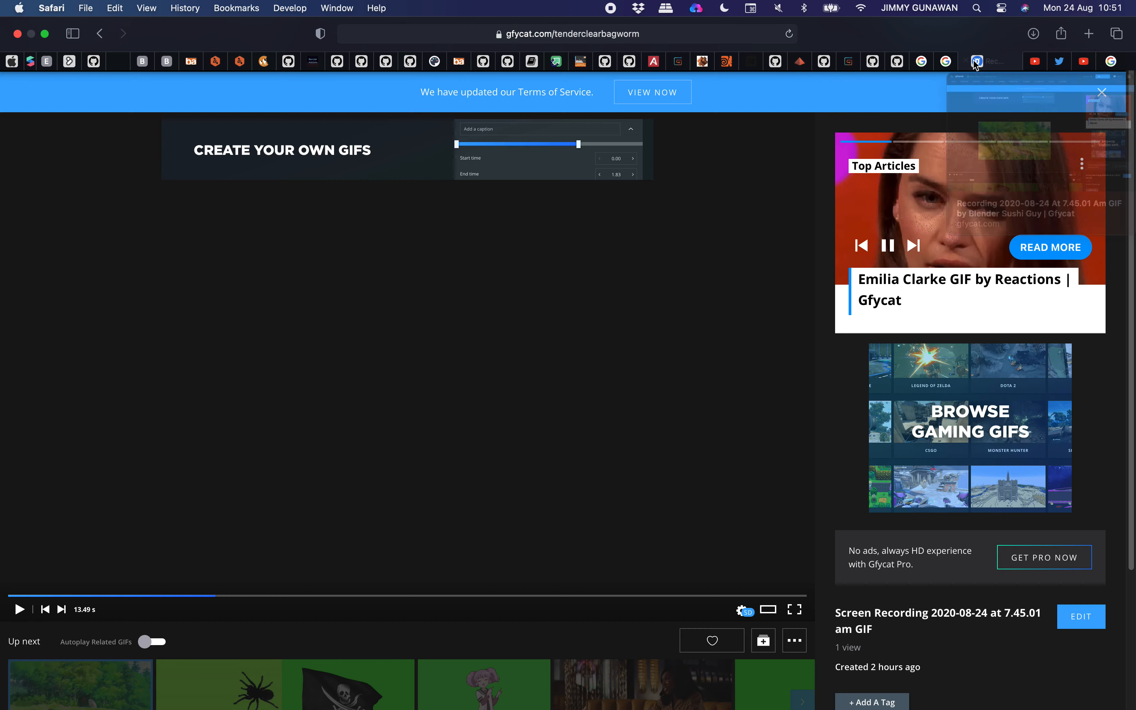
click(20, 610)
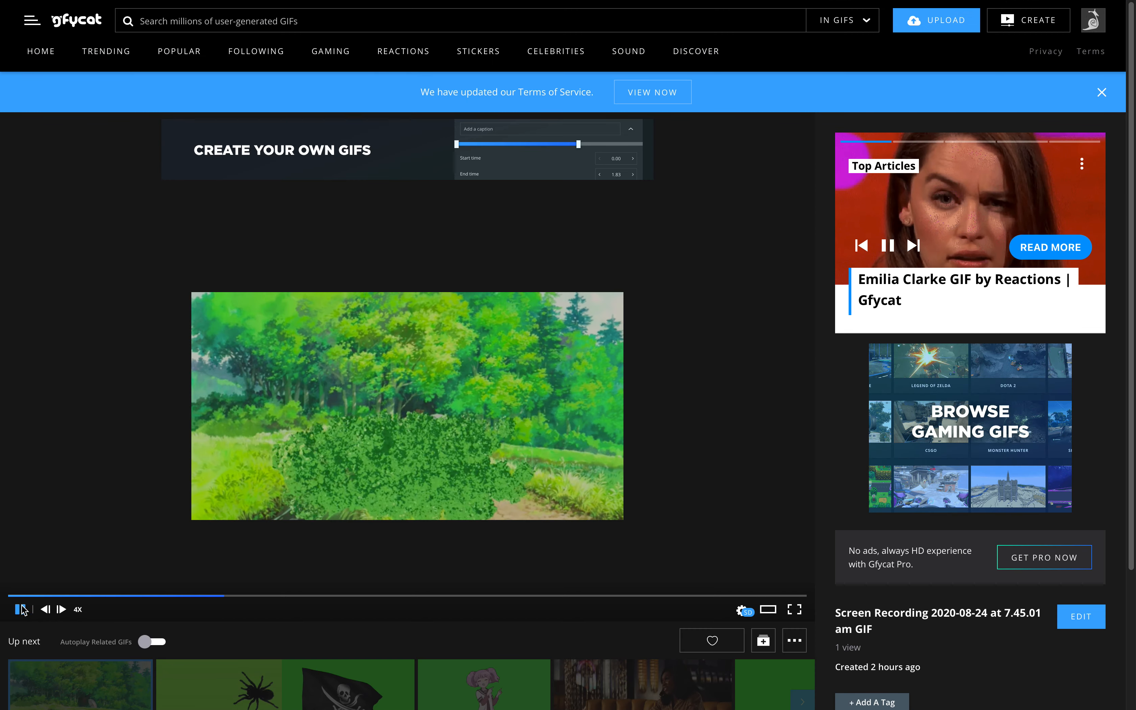
click(33, 596)
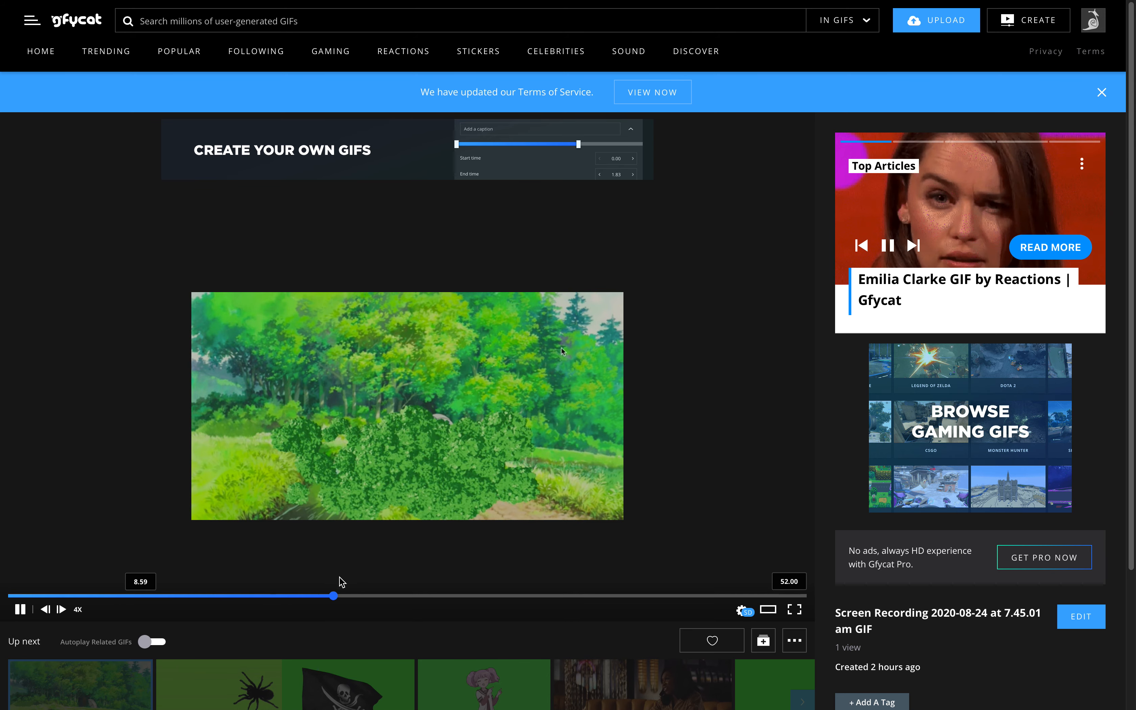
click(297, 522)
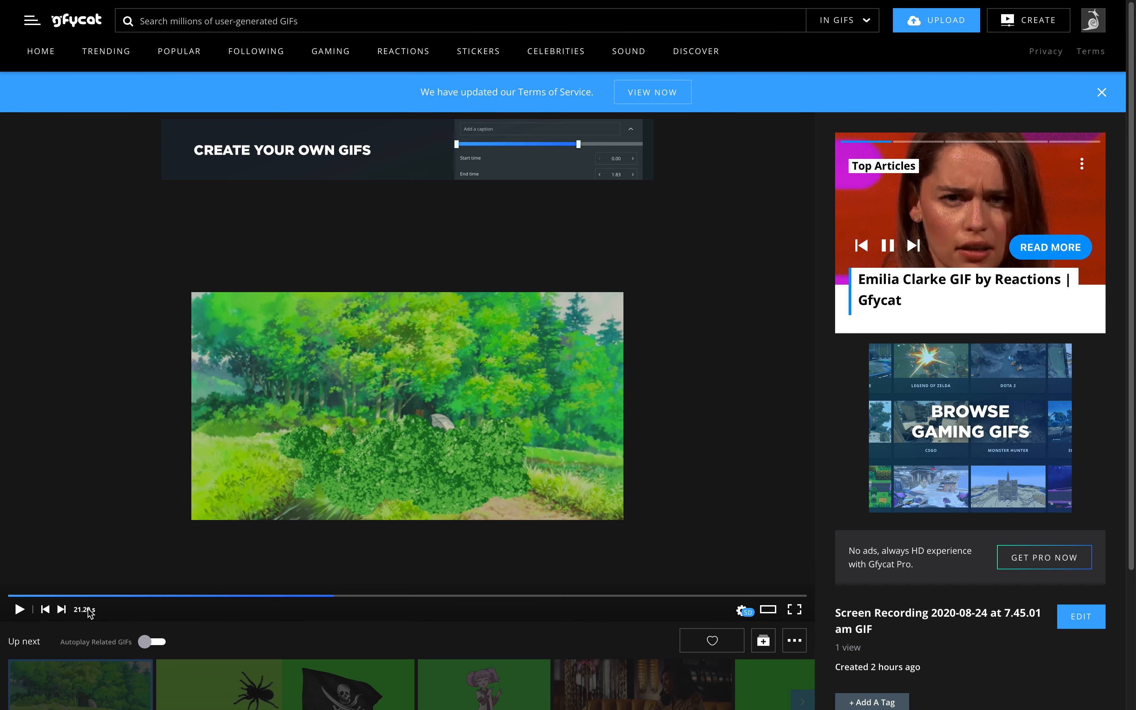
click(19, 609)
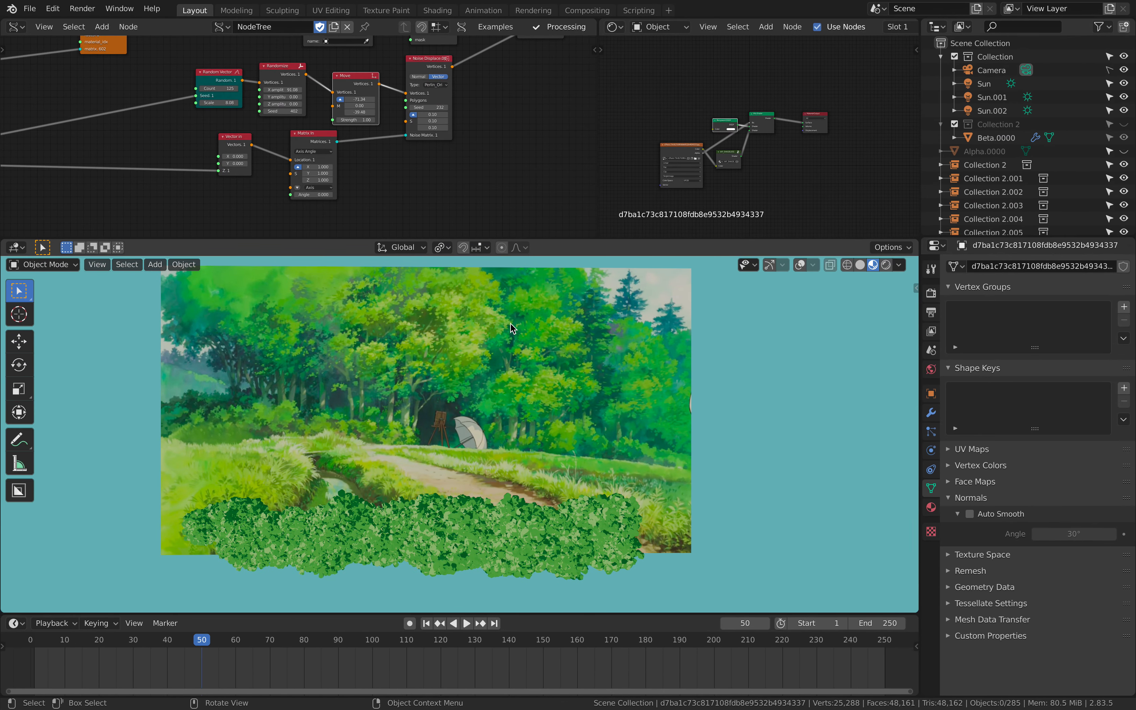
Return to Blender and resize the areas to widen the NodeTree editor, heighten the 3D viewport and extend the outliner
middle_drag(528, 367, 523, 365)
drag(596, 159, 642, 160)
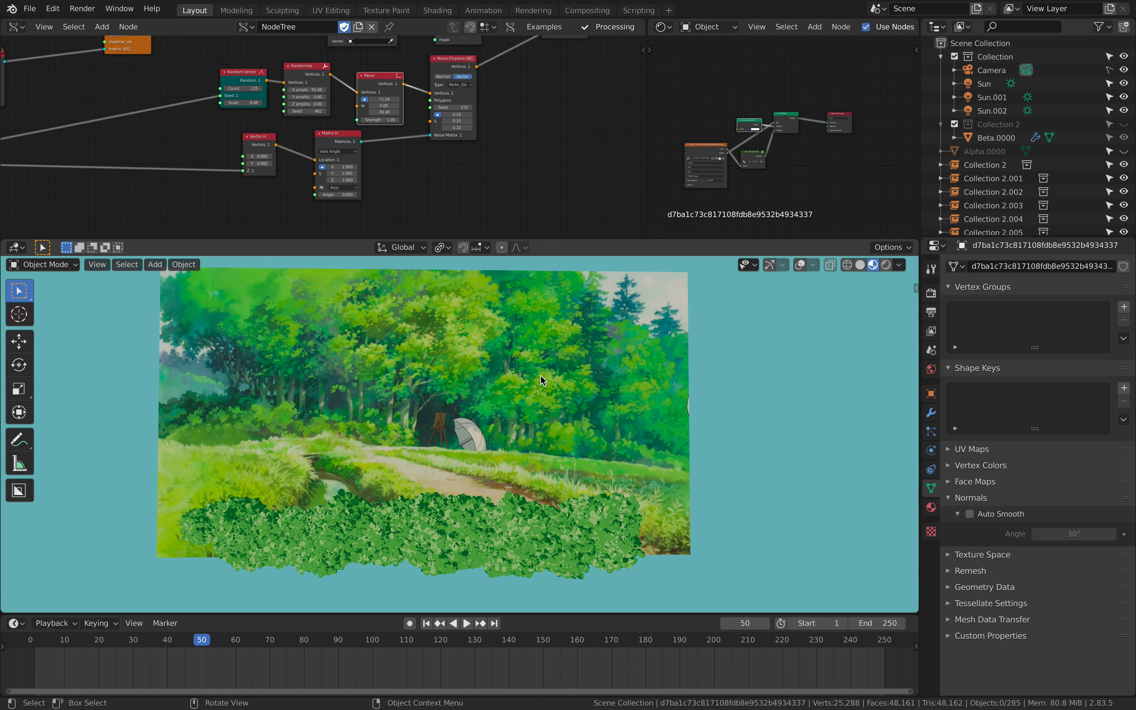
middle_drag(535, 381, 537, 382)
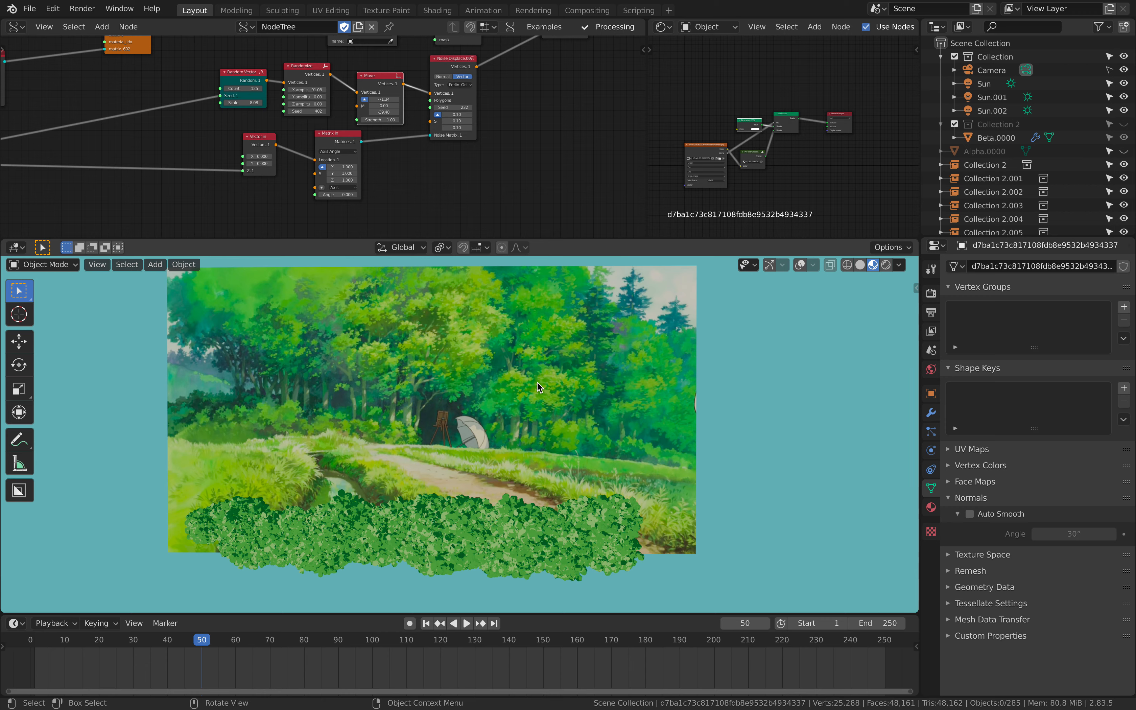
middle_drag(549, 384, 555, 384)
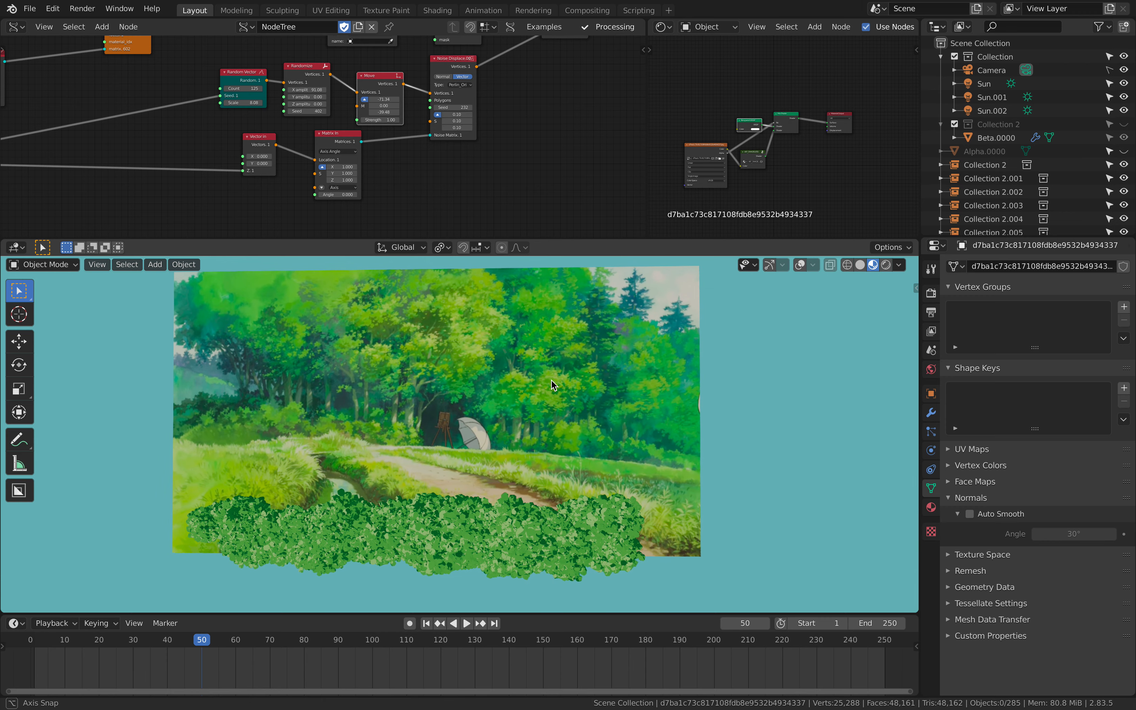
middle_drag(542, 172, 590, 179)
scroll(569, 169, down, 2)
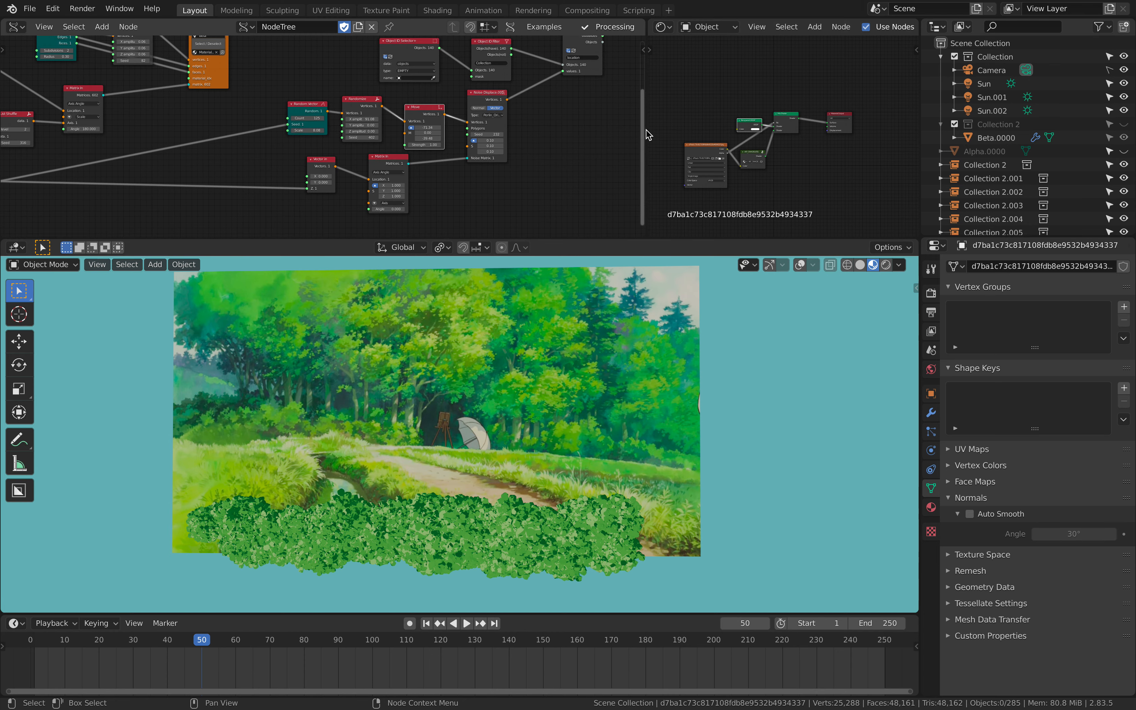
drag(646, 128, 702, 122)
scroll(614, 203, down, 3)
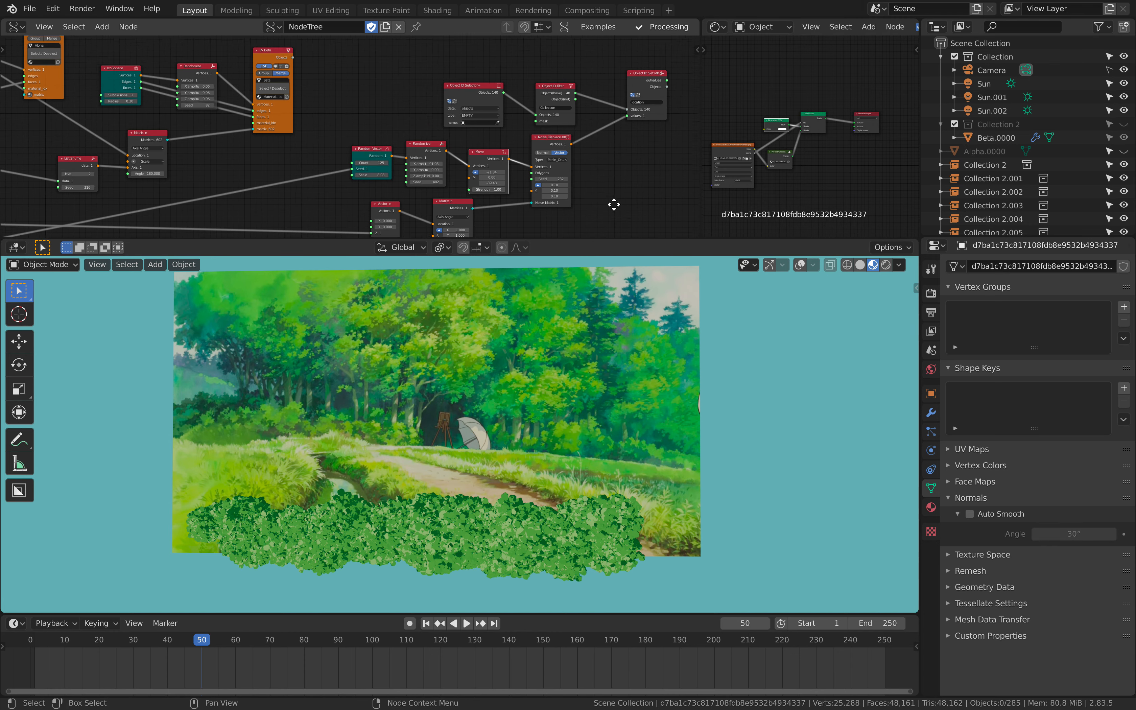
scroll(584, 155, down, 1)
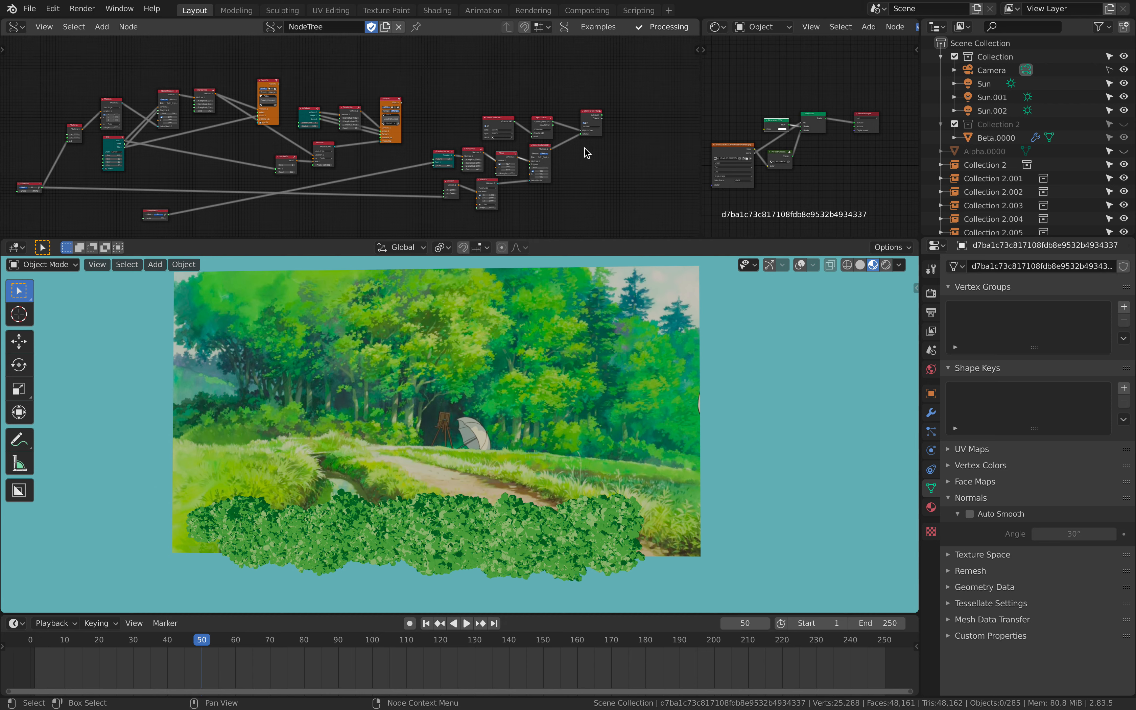
drag(587, 238, 586, 212)
drag(1009, 238, 1009, 427)
Set the Randomize node's amplitudes to X 95.40, Y 12.96 and Z 22.98, and the Move node's X to -68.76
scroll(474, 141, up, 6)
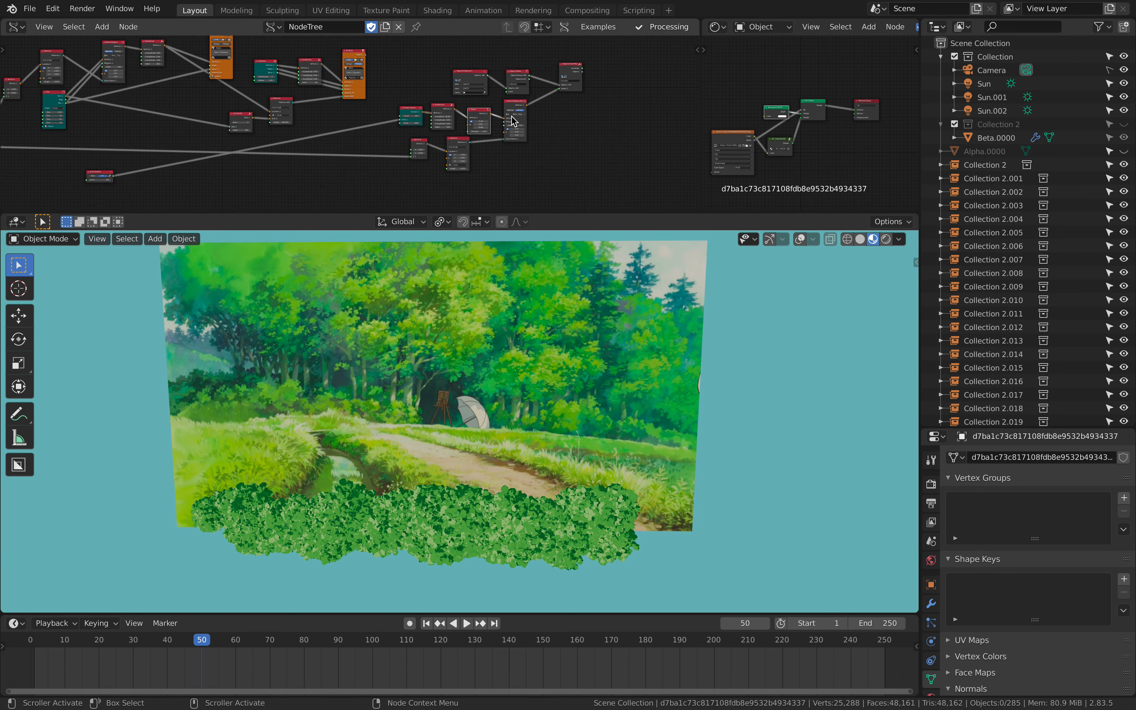
middle_drag(432, 109, 327, 101)
drag(470, 97, 473, 97)
drag(376, 82, 392, 104)
mouse_move(479, 302)
middle_down()
mouse_move(565, 334)
mouse_move(521, 324)
middle_up()
Rotate the Sun light freely with trackball rotation to change how it lights the bushes
click(984, 84)
key(r)
key(r)
click(725, 387)
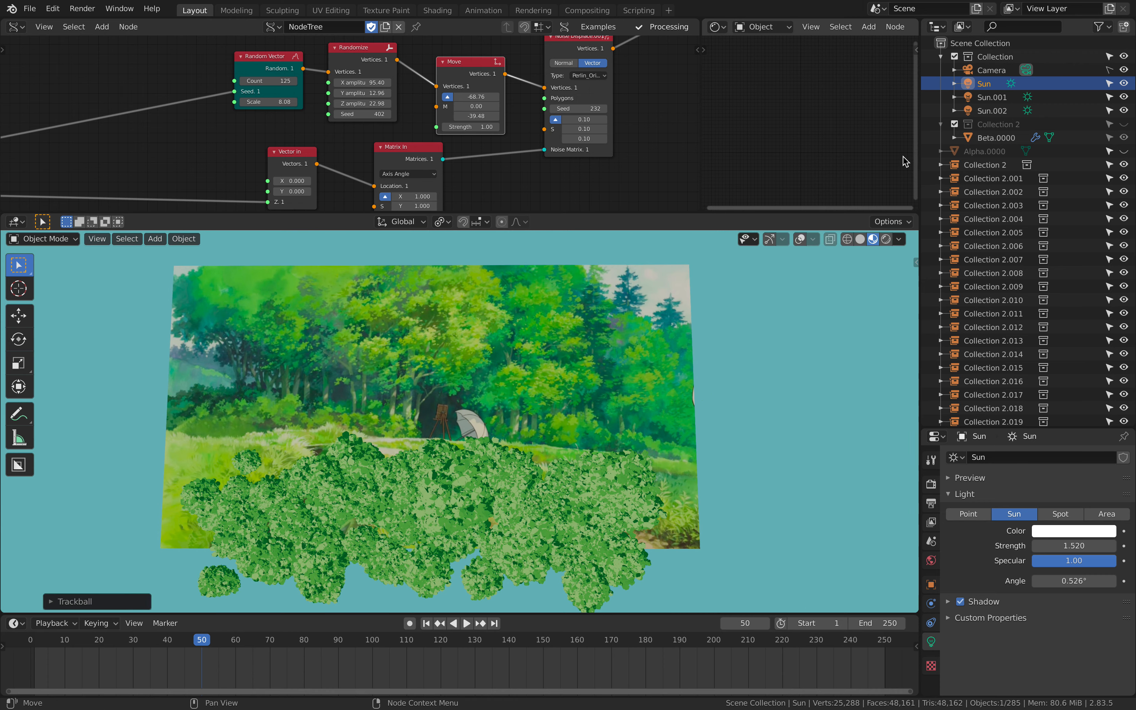
Rotate the Sun.001 light freely with trackball rotation to adjust the shading on the foliage
click(992, 97)
key(r)
key(r)
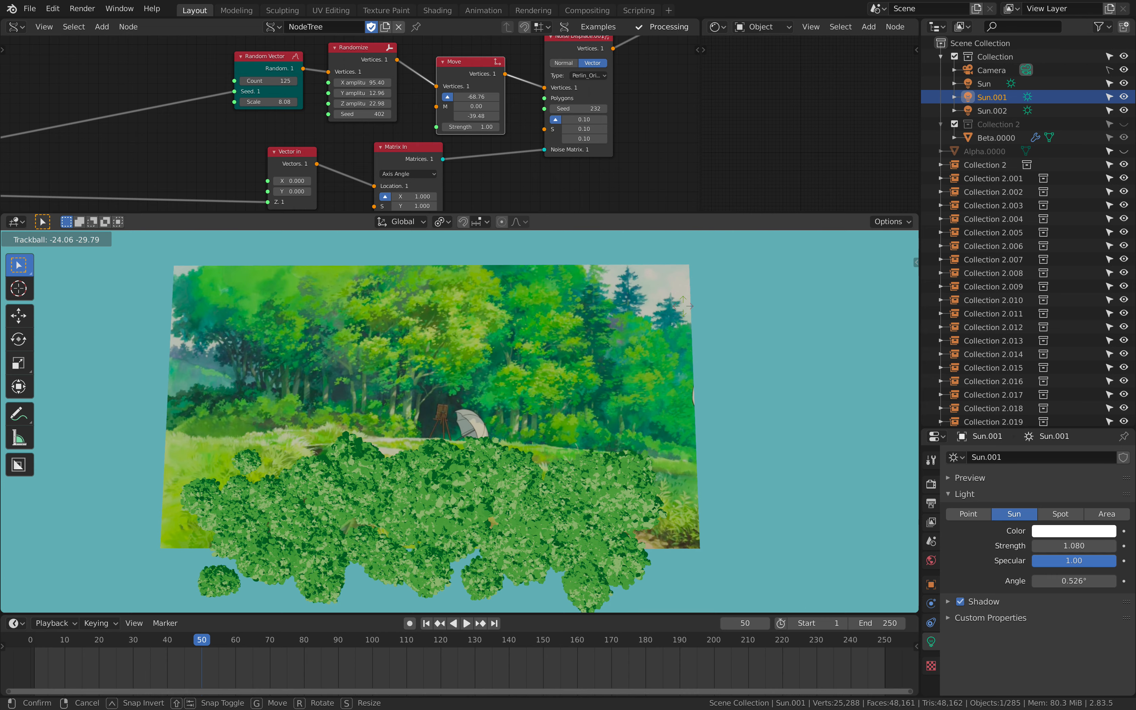
click(610, 358)
middle_drag(611, 358, 614, 327)
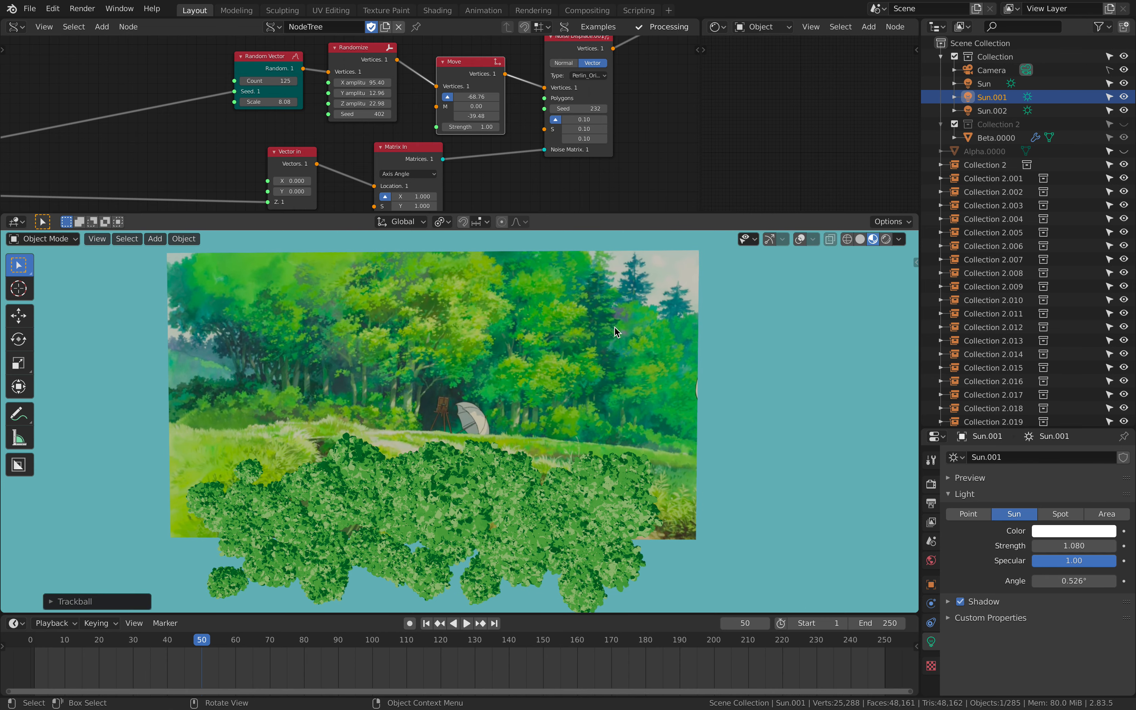
Select the forest painting plane behind the bushes and turn on the viewport overlays
click(613, 327)
click(803, 242)
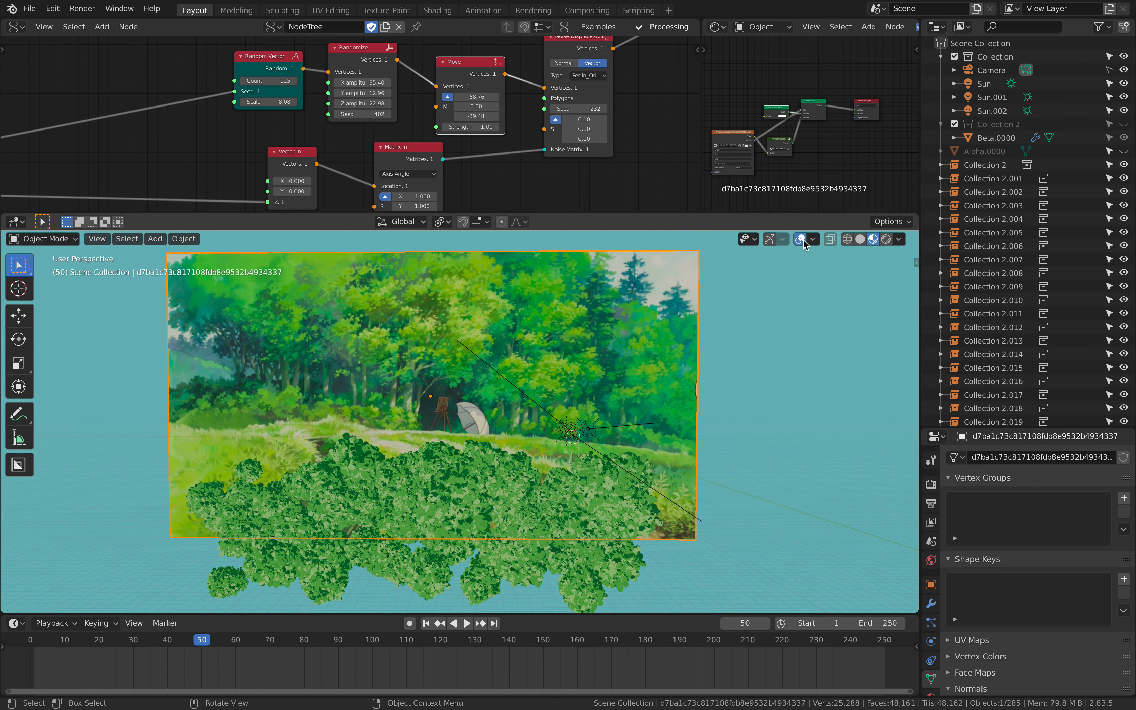
shift+middle_drag(771, 283, 804, 270)
Hide the forest painting plane so only the bushes remain in the viewport
scroll(995, 231, down, 20)
scroll(1033, 282, down, 20)
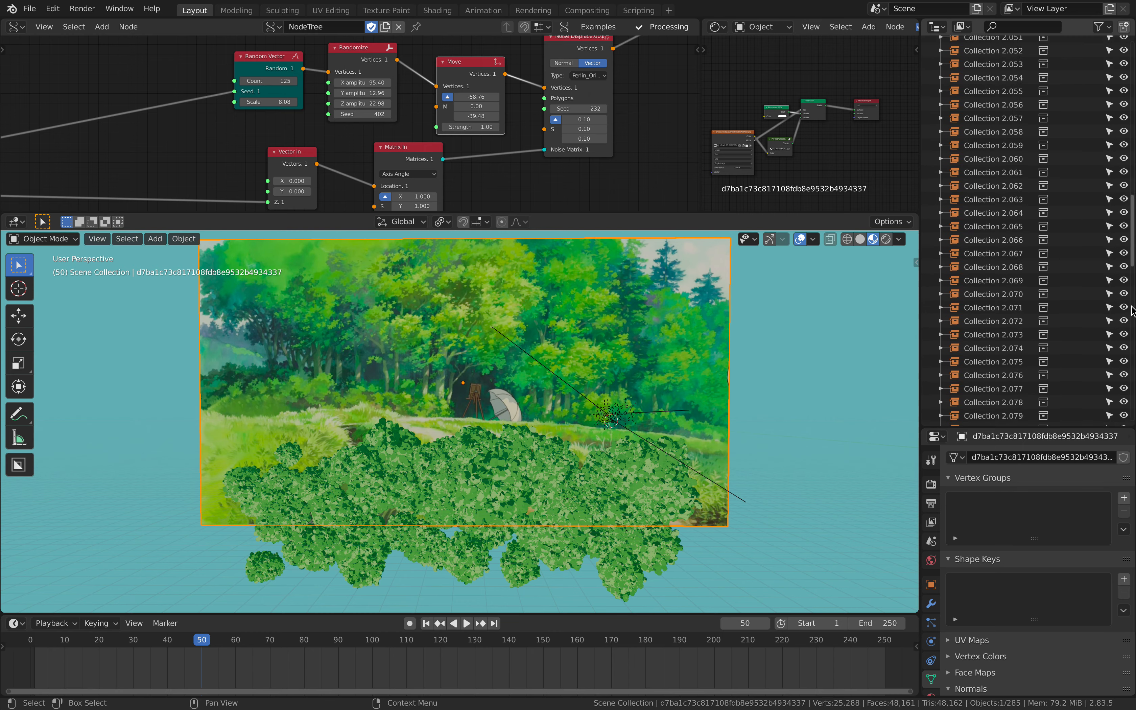
click(1124, 414)
shift+middle_drag(627, 372, 598, 316)
scroll(612, 348, up, 2)
middle_drag(624, 369, 580, 394)
middle_drag(518, 405, 341, 397)
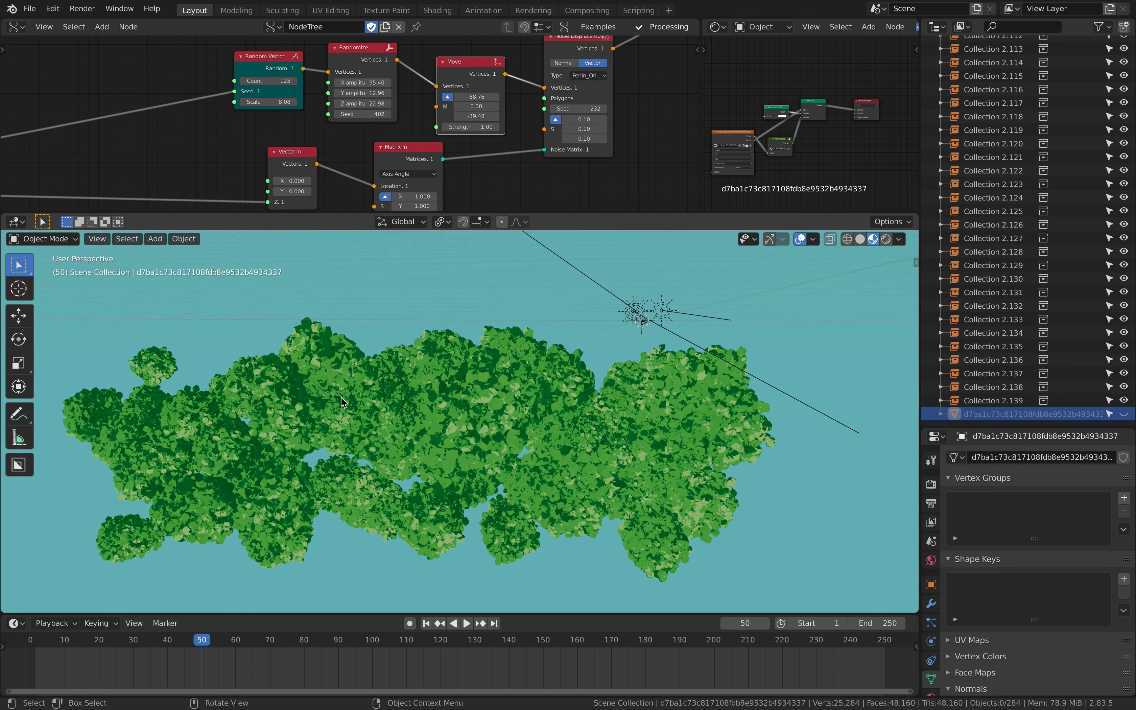
Move the bush instance Collection 2.085 above the cluster and try scaling it uniformly
scroll(336, 405, down, 3)
drag(380, 436, 350, 379)
key(s)
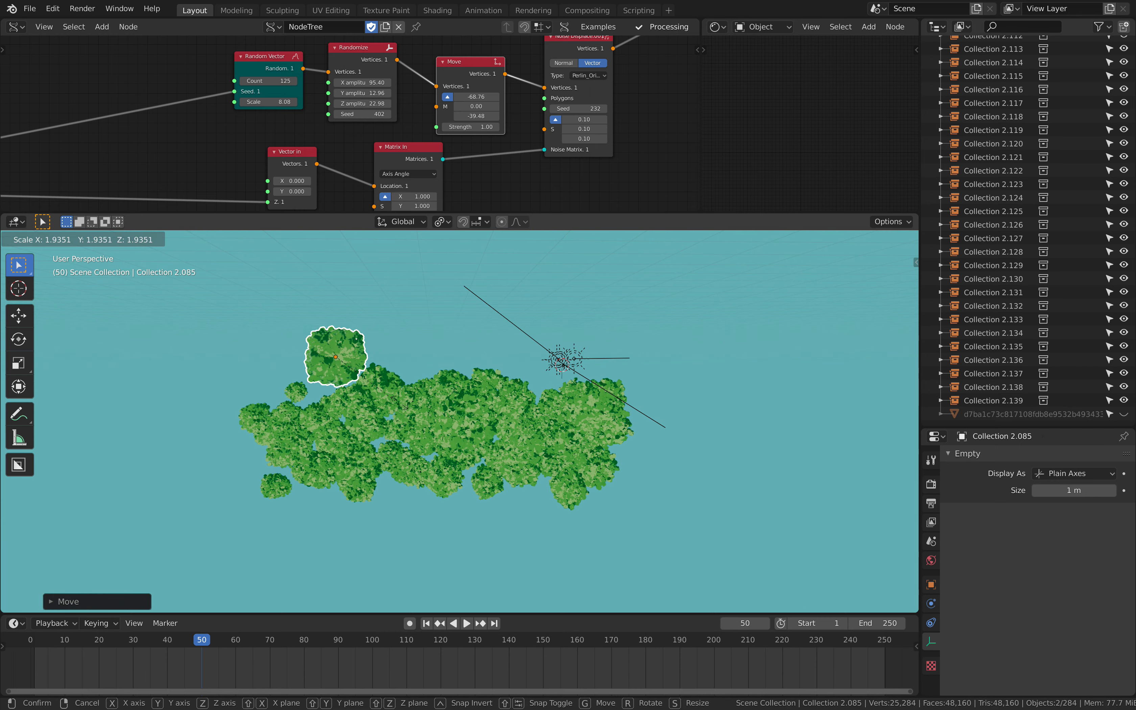
click(425, 413)
scroll(425, 412, up, 2)
middle_drag(425, 412, 479, 462)
scroll(479, 461, up, 1)
key(s)
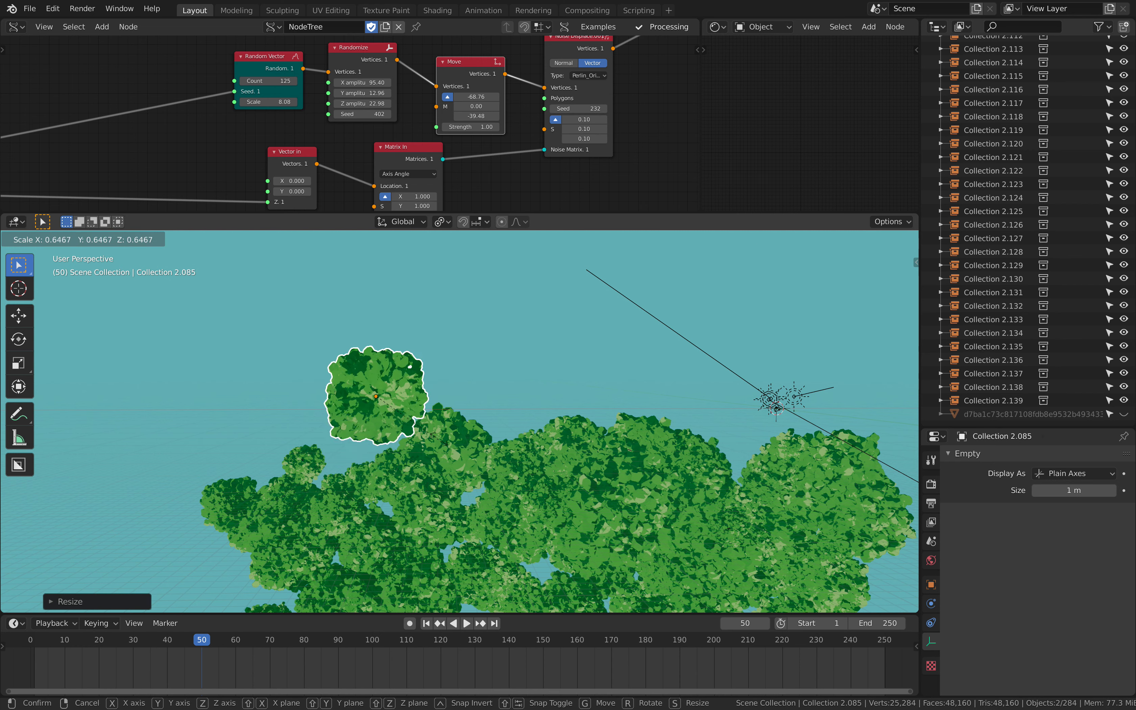
click(408, 410)
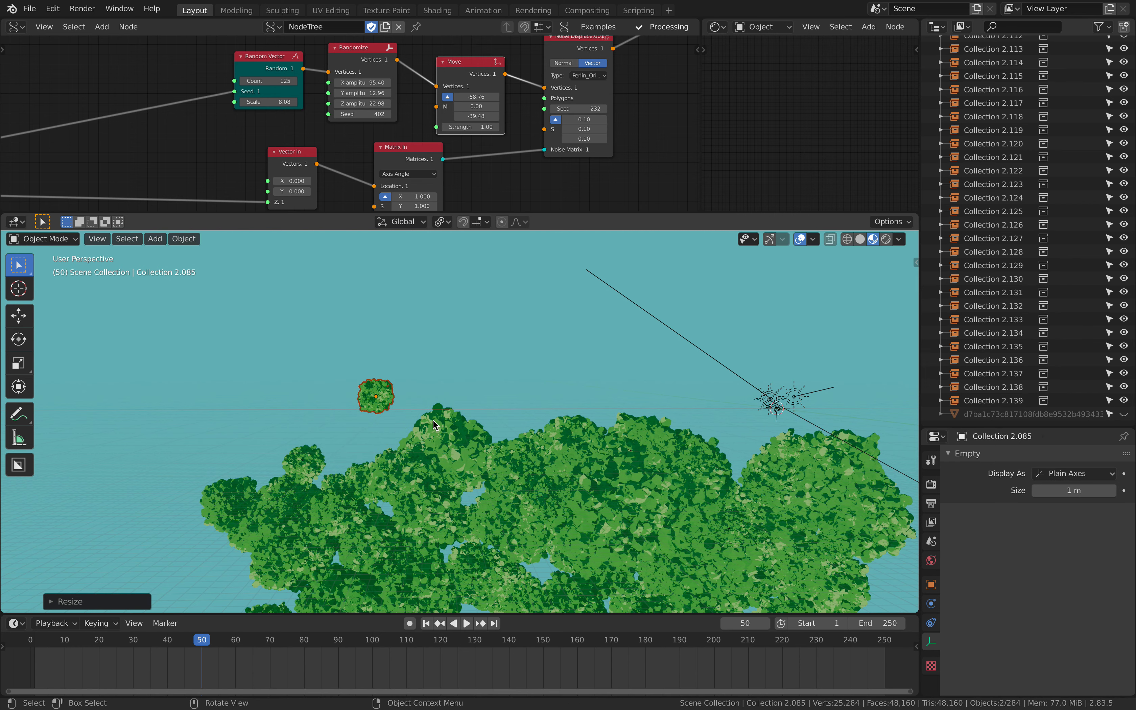
Try larger scales on the separated bush and rotate it freely with trackball rotation to judge its leaf shading
key(s)
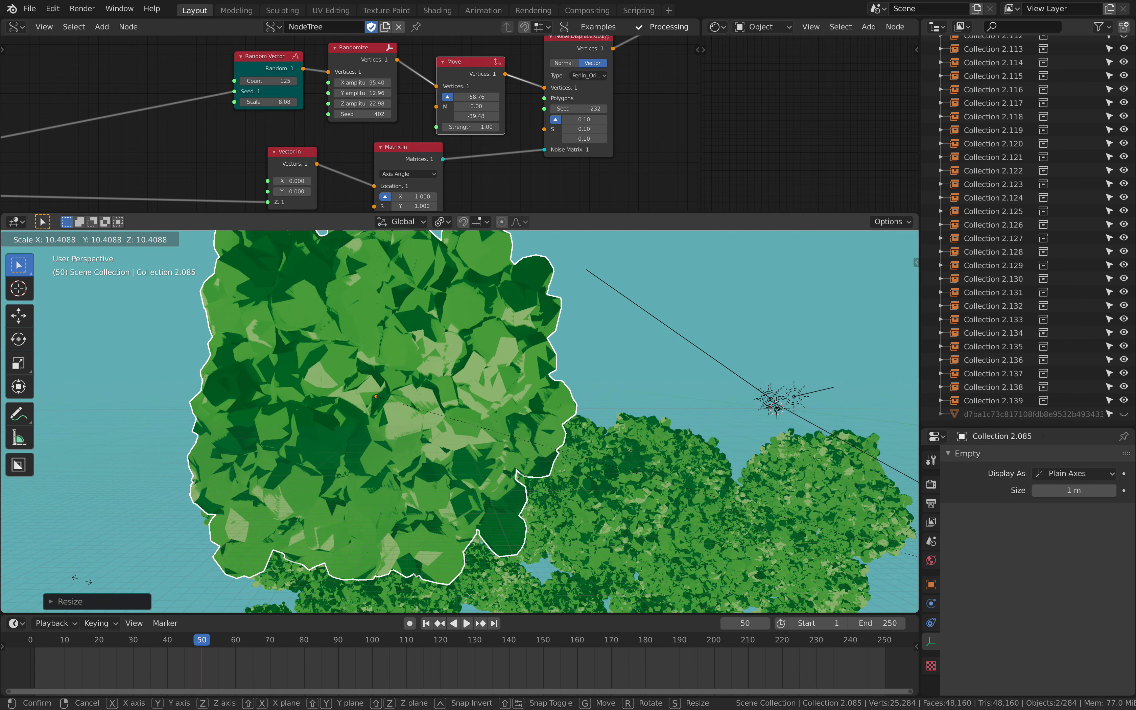
click(82, 580)
scroll(546, 536, down, 3)
key(s)
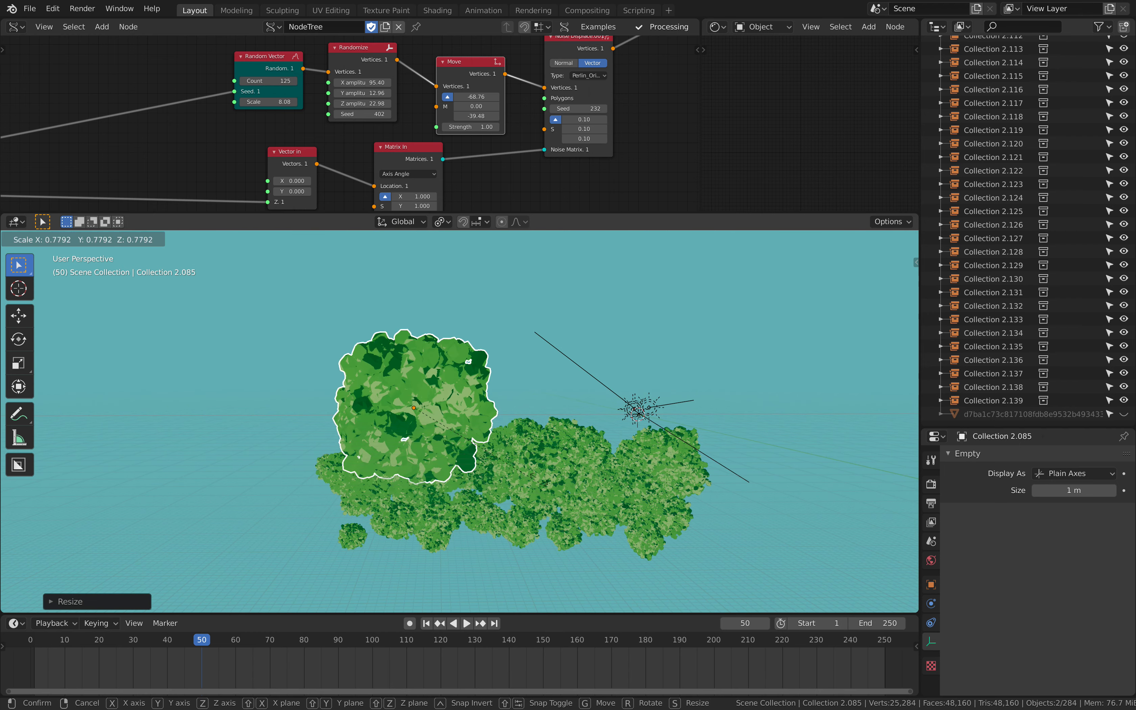
click(464, 423)
key(r)
key(r)
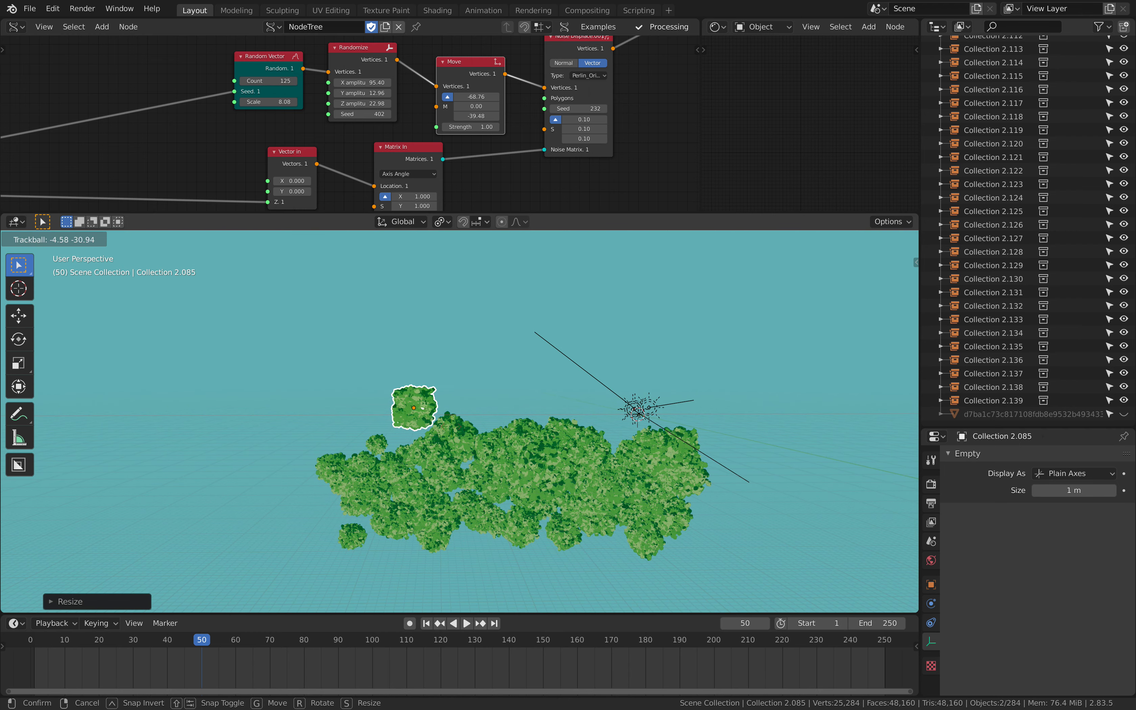
click(499, 444)
key(s)
click(527, 460)
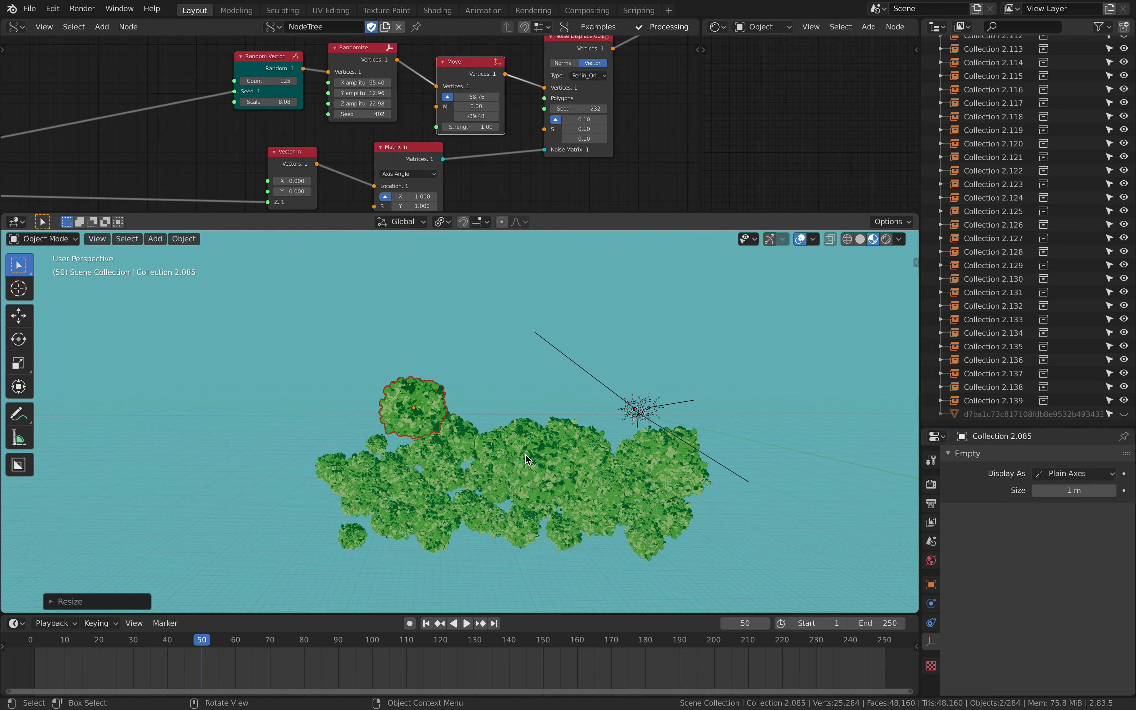
Rotate the Sun.001 light freely with trackball rotation to change the shading on the bushes
scroll(527, 460, up, 4)
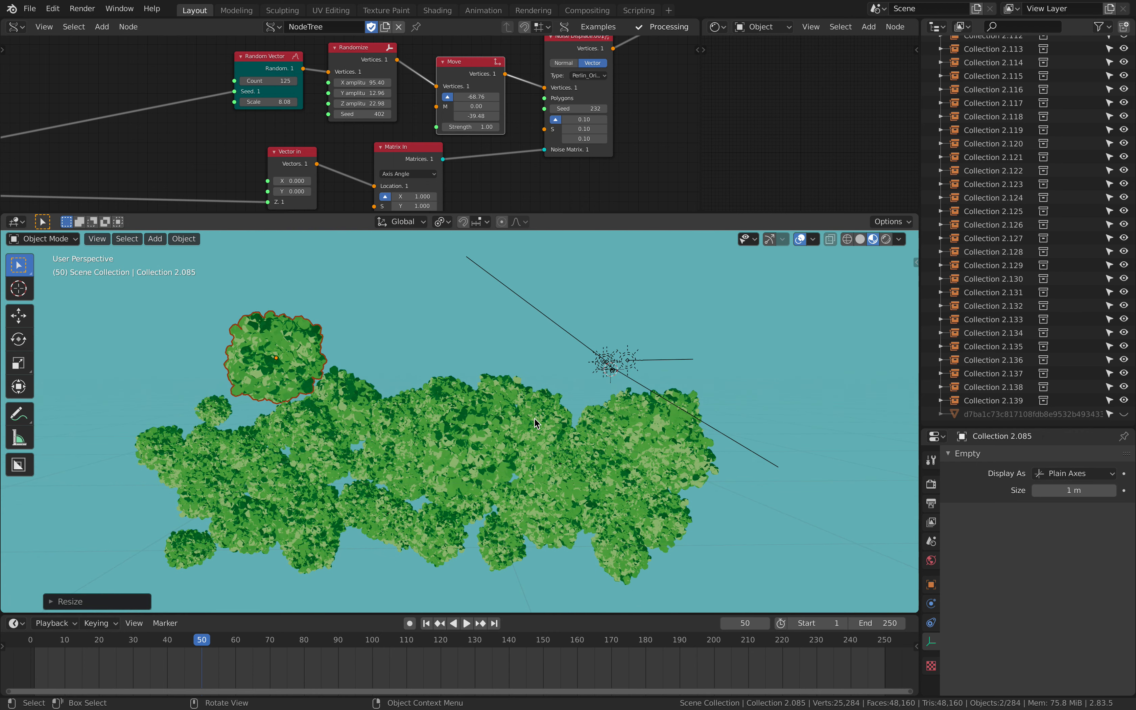
drag(1133, 348, 1131, 29)
middle_drag(476, 272, 471, 280)
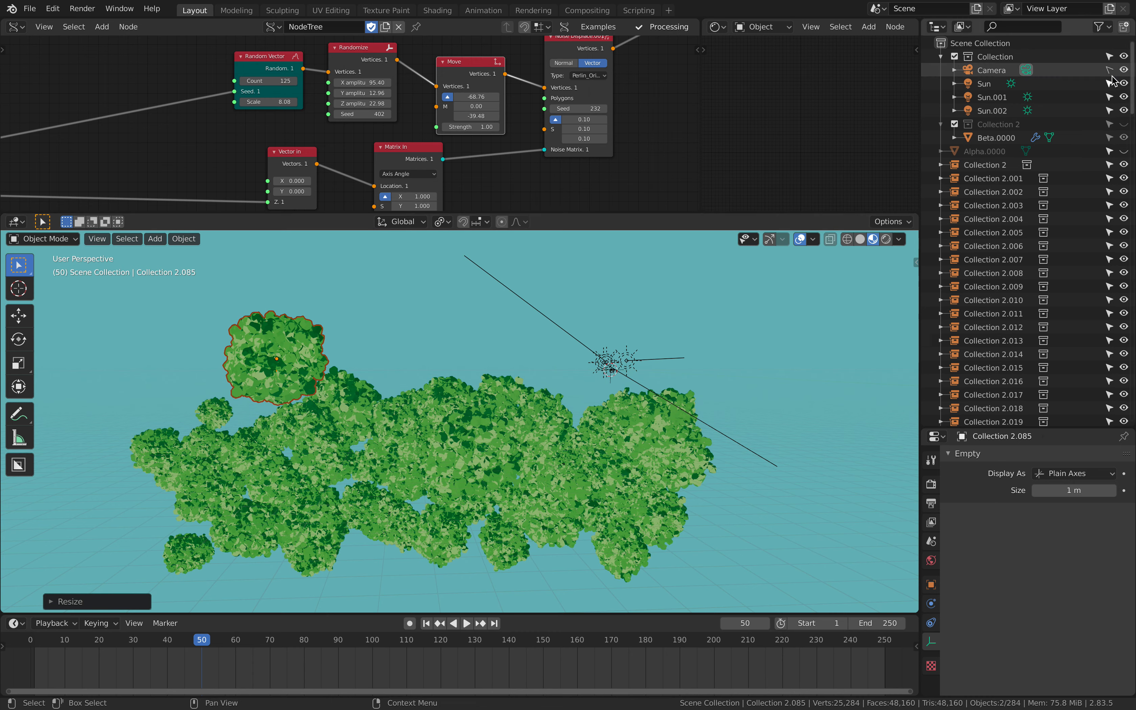
click(996, 95)
middle_drag(516, 422, 540, 417)
key(r)
key(r)
click(610, 423)
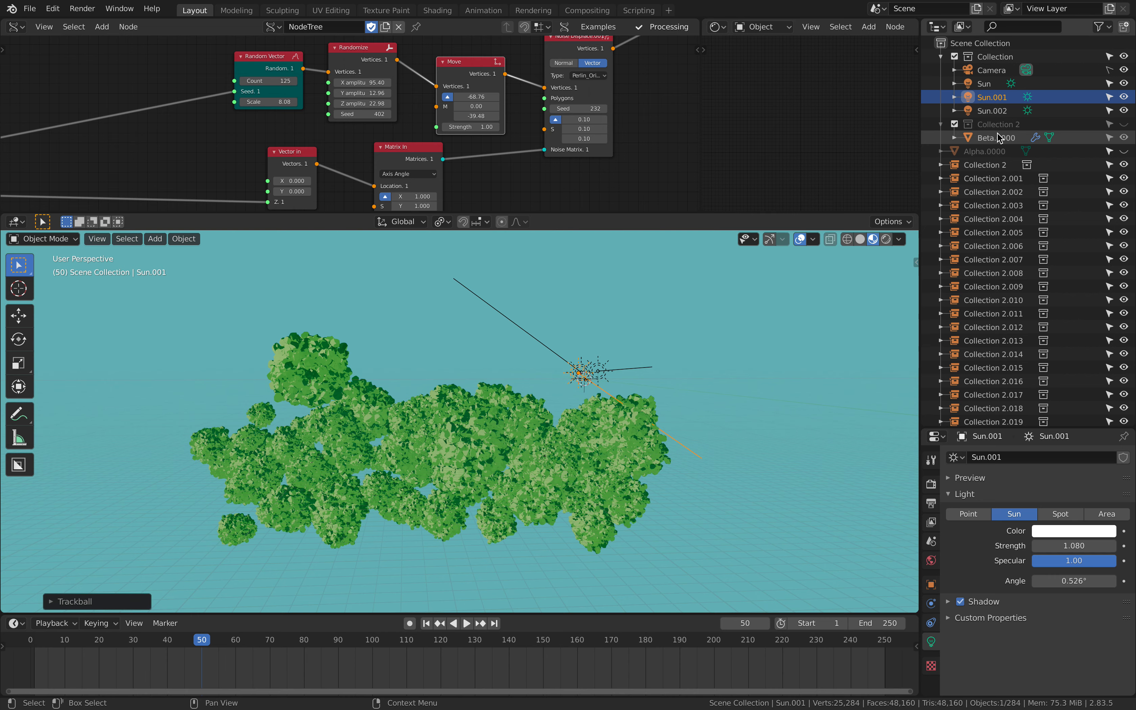
Select Beta.0000, widen the shader editor to show Material.001, and reposition its first Diffuse BSDF and Shader to RGB nodes
click(996, 136)
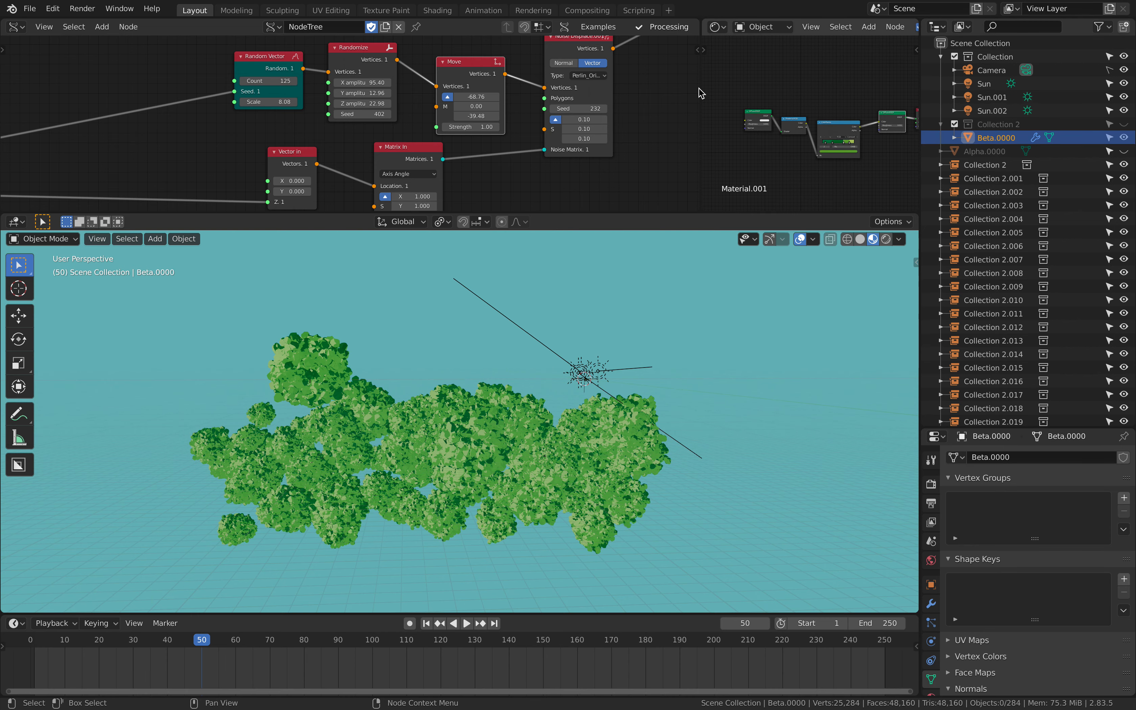
shift+scroll(702, 93, up, 6)
drag(699, 93, 414, 93)
scroll(615, 131, up, 3)
scroll(615, 131, down, 3)
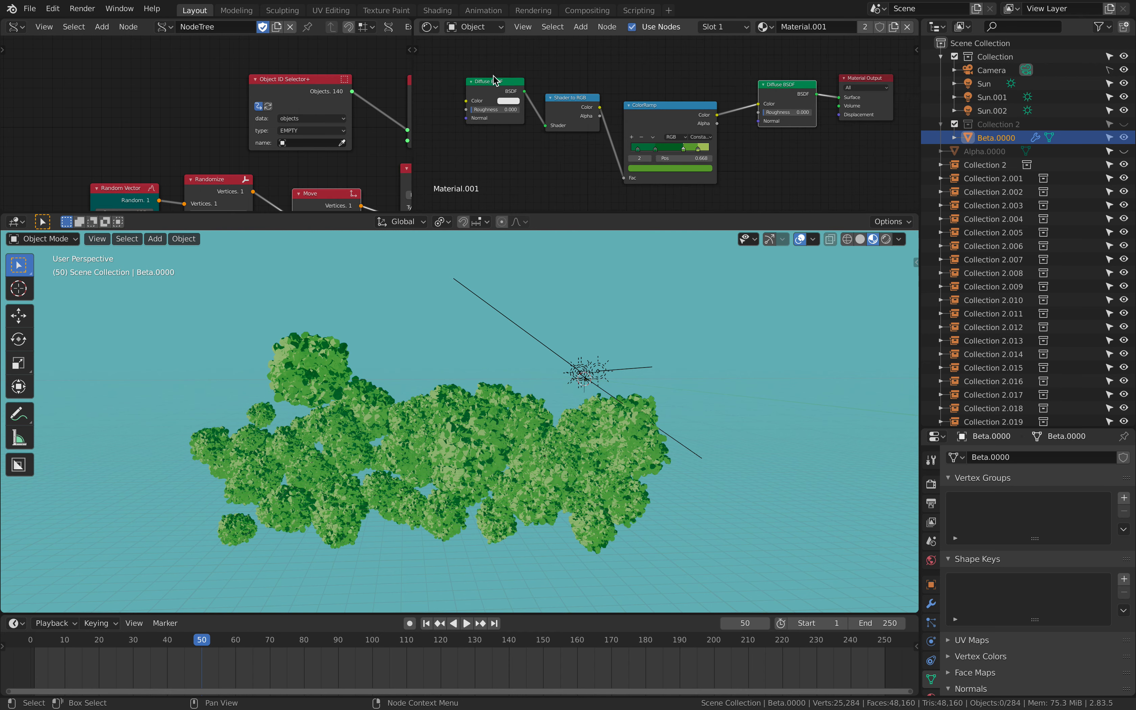
drag(491, 89, 473, 80)
drag(567, 101, 553, 89)
Set the lights' Shadow option to on for Sun and Sun.001 and off for Sun.002
click(983, 83)
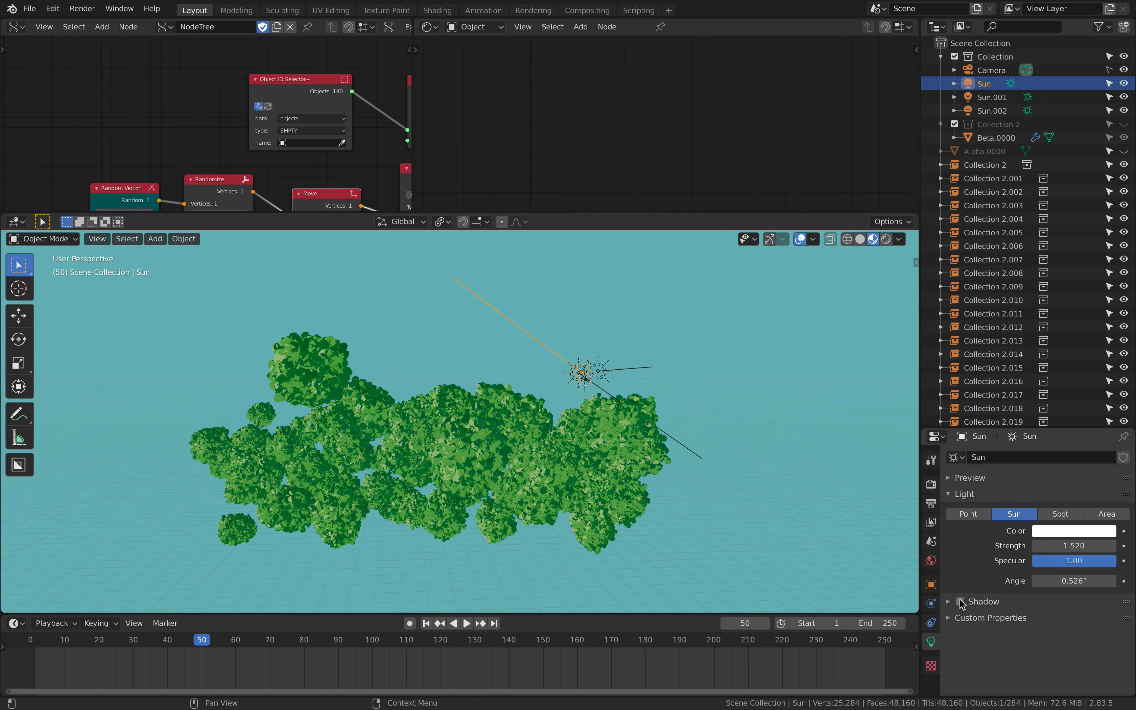
click(960, 602)
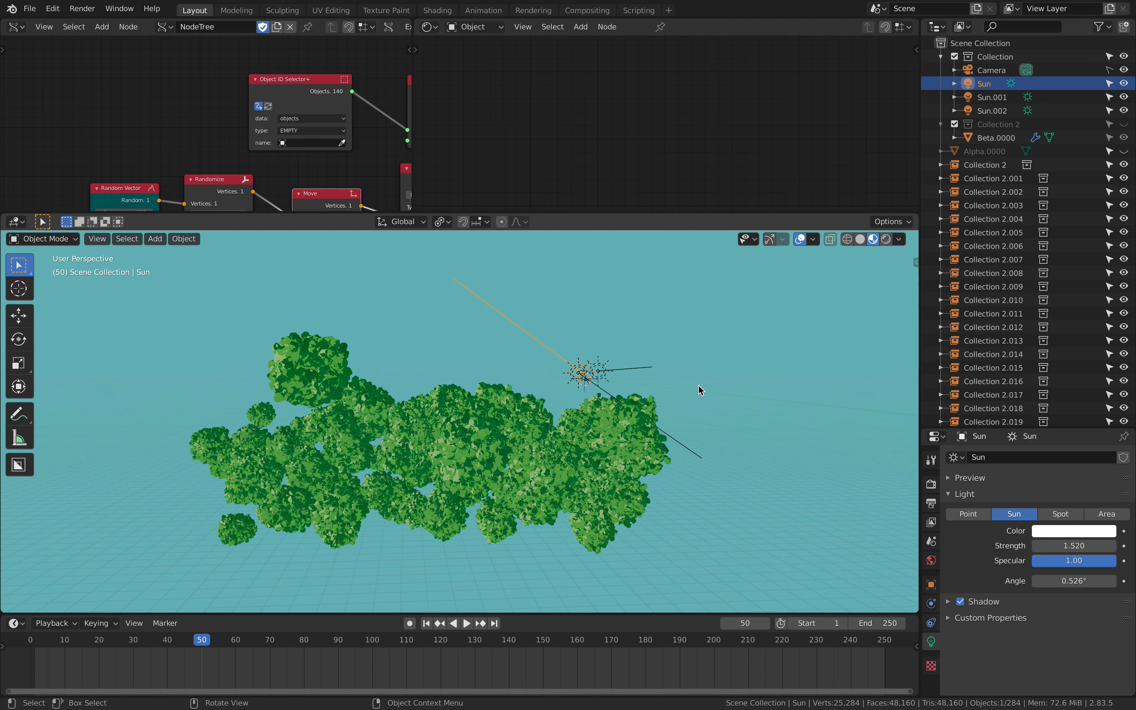
click(994, 97)
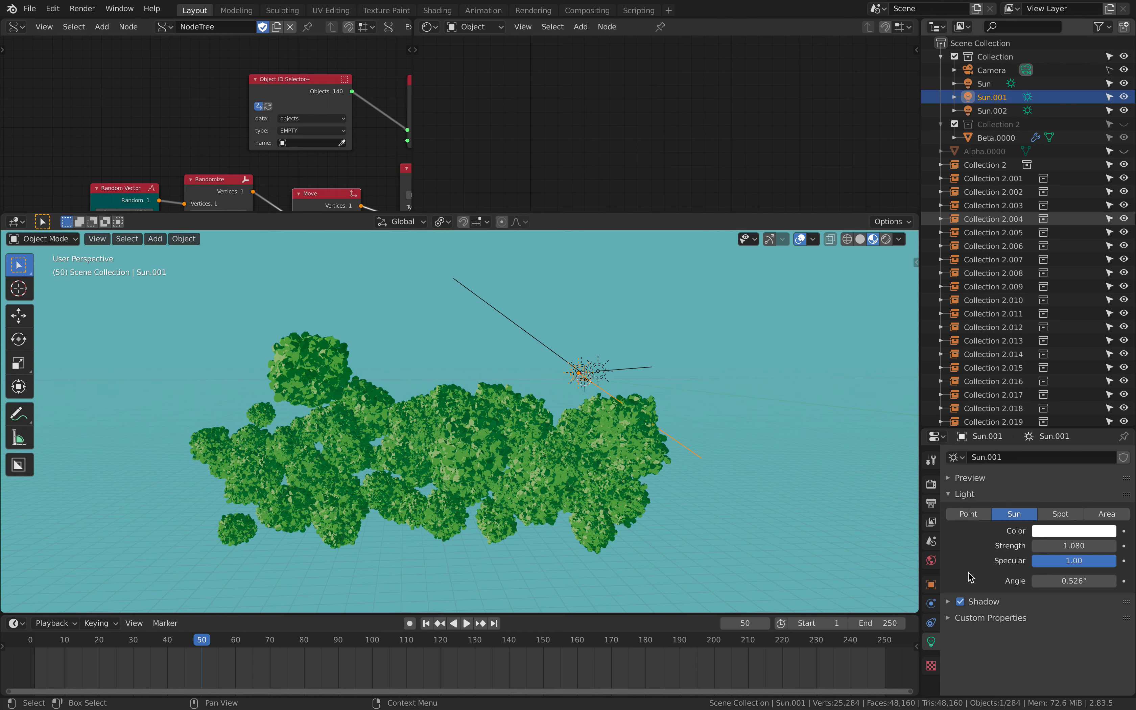
click(960, 602)
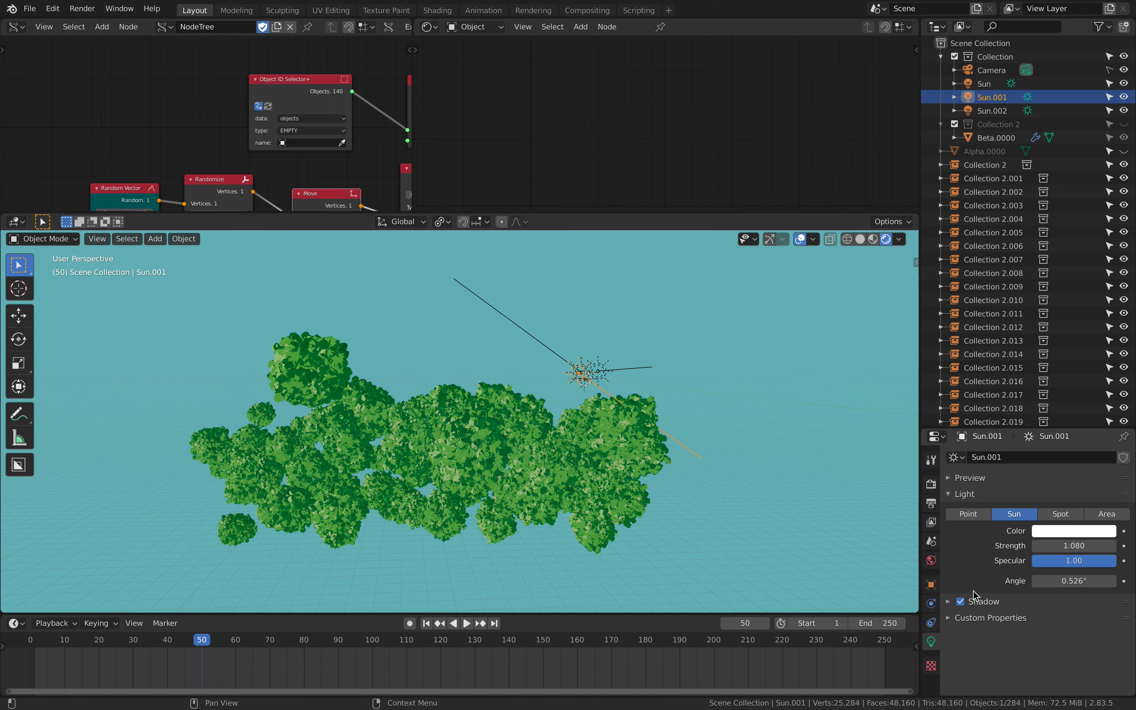
click(960, 602)
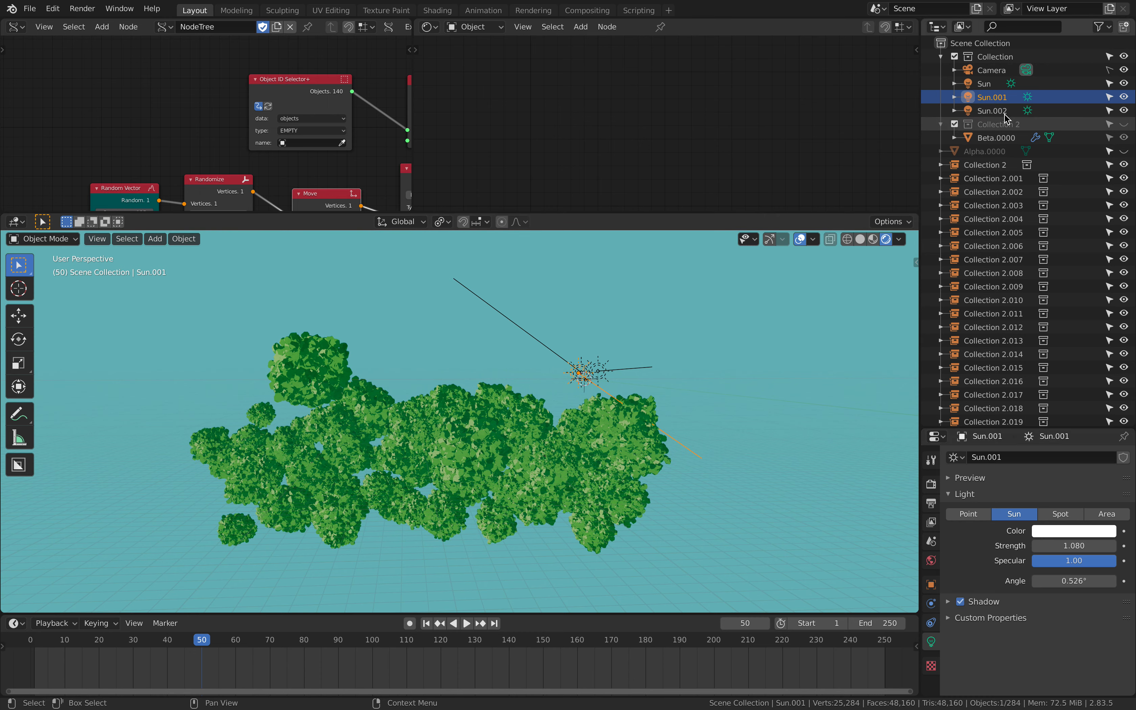
click(992, 110)
click(961, 602)
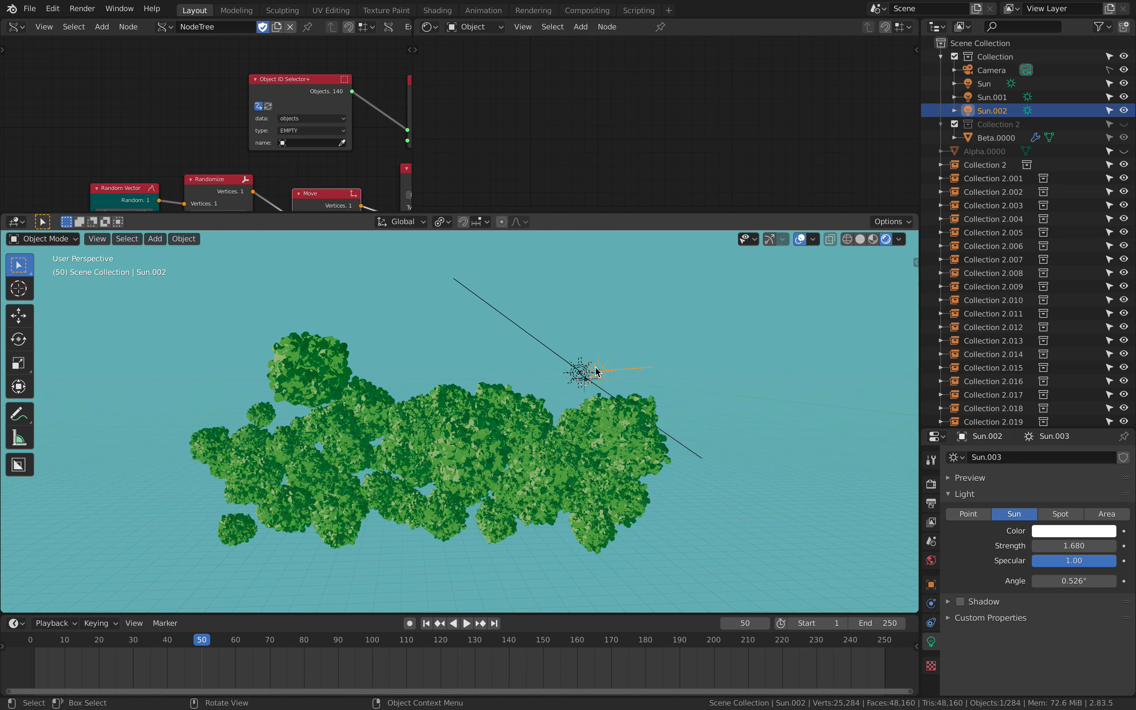
Rotate the Sun light freely with trackball rotation to rebalance light and dark areas on the bushes
click(556, 360)
key(r)
key(r)
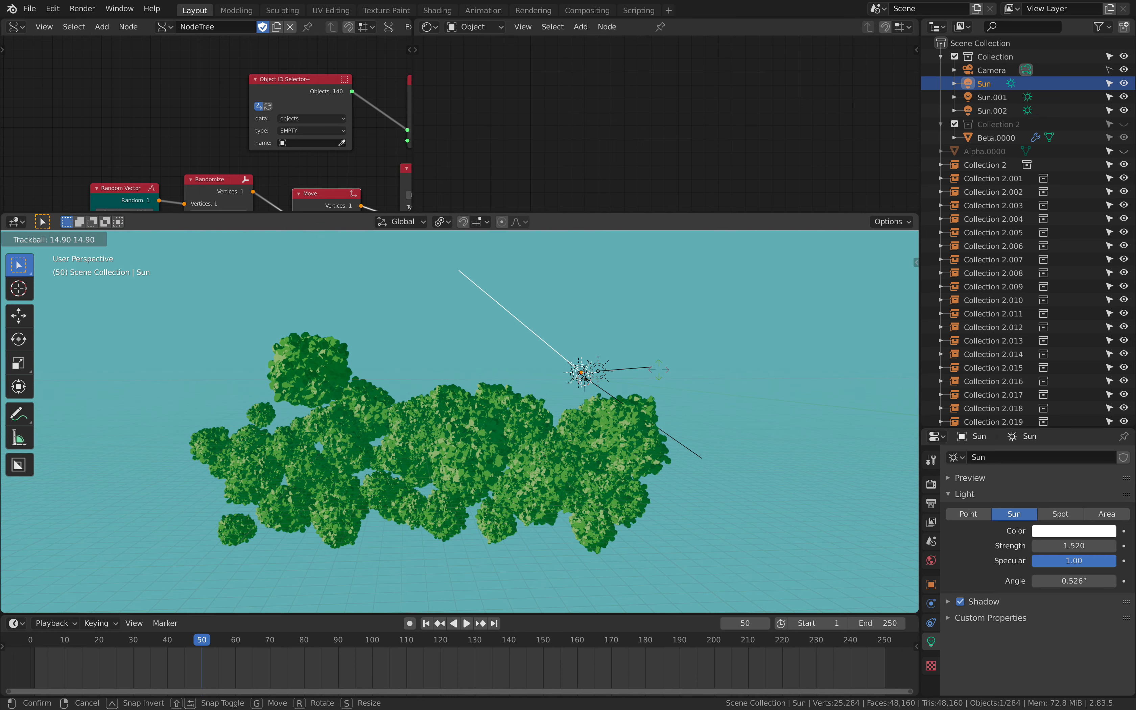
click(589, 408)
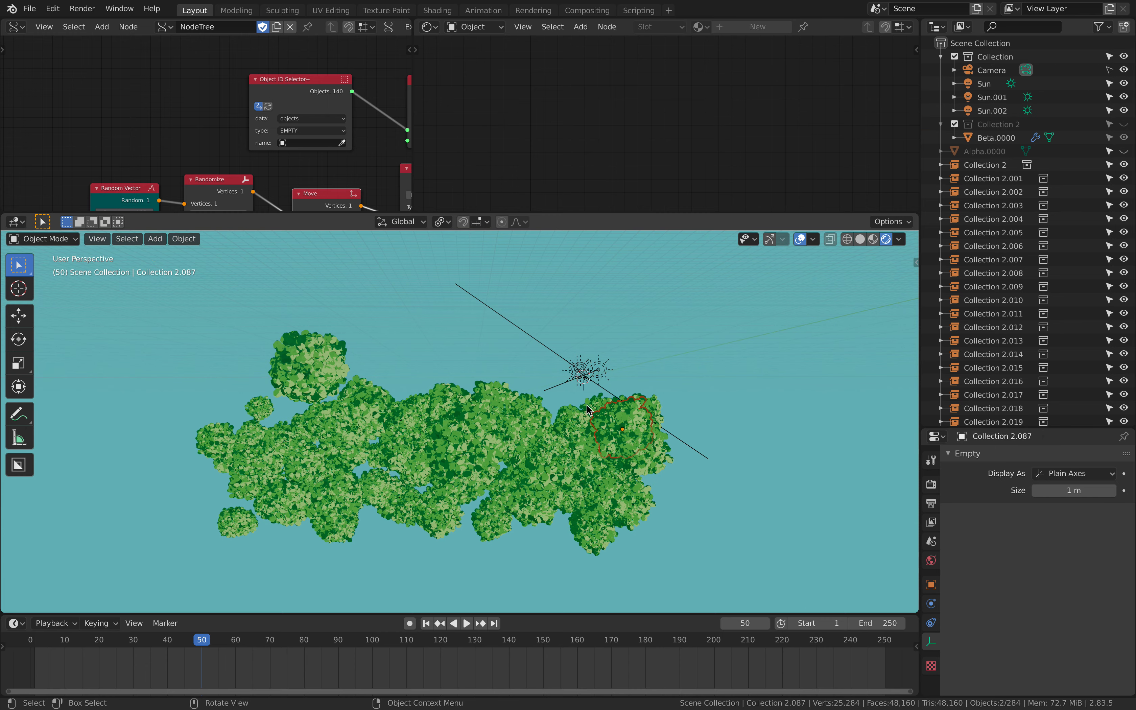
Select and delete all the scattered bush instances, keeping the three sun lights
click(345, 358)
scroll(388, 382, down, 1)
key(a)
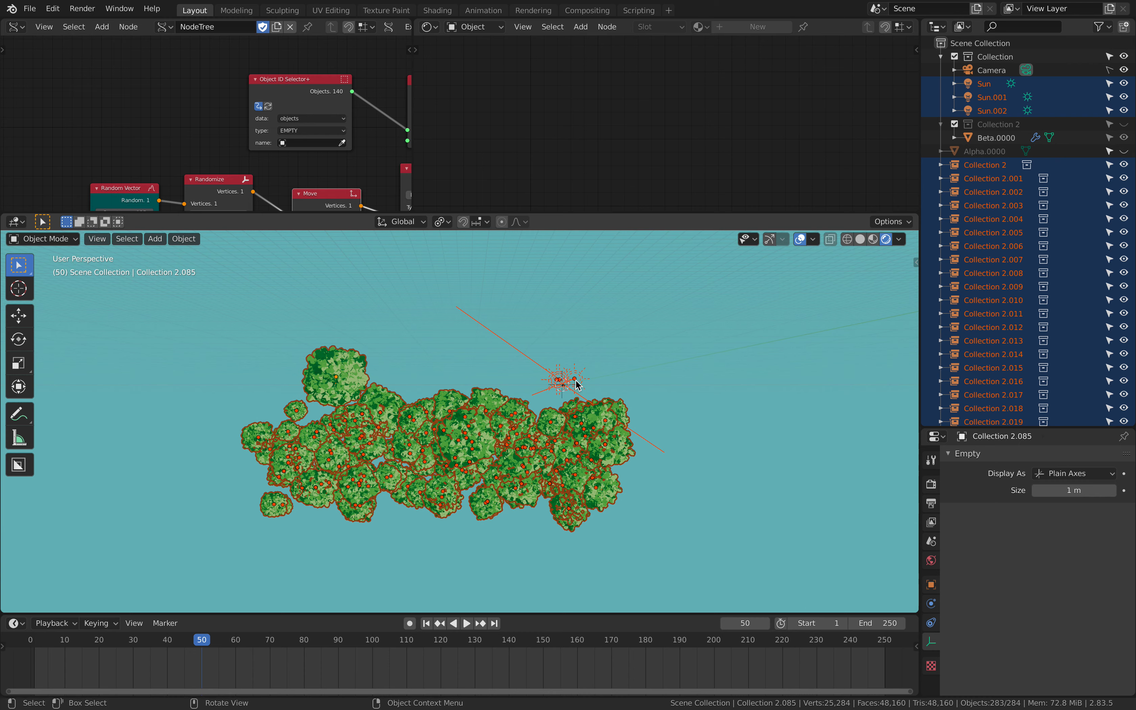
key(alt+a)
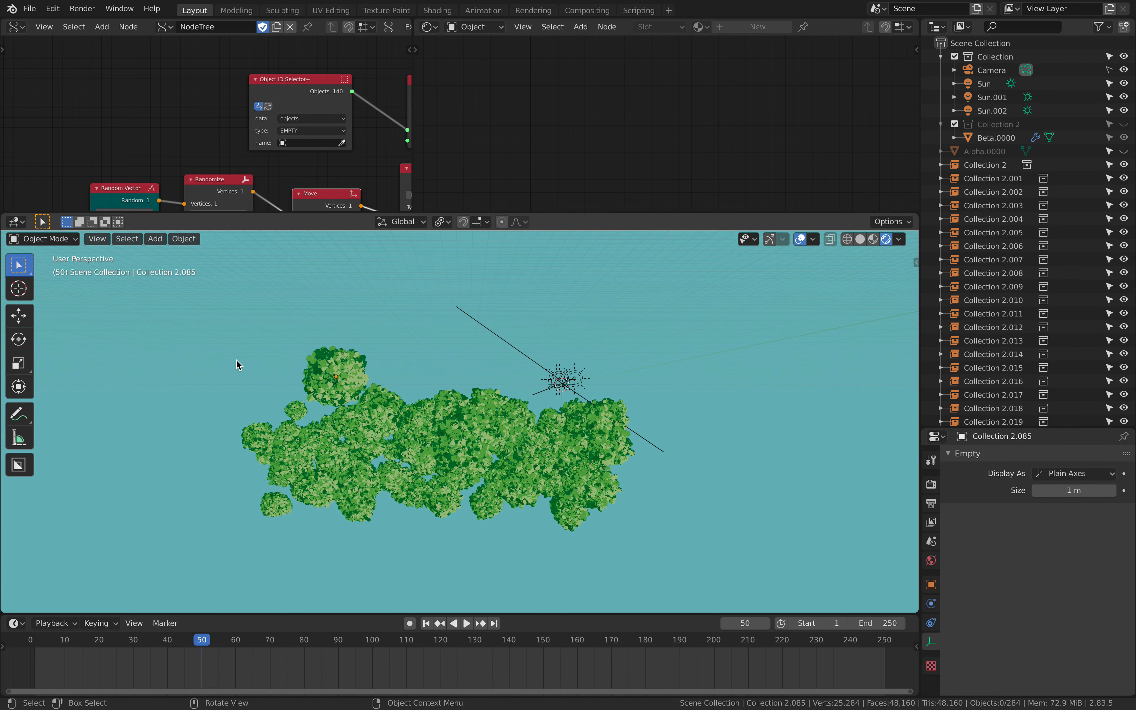
drag(228, 357, 455, 536)
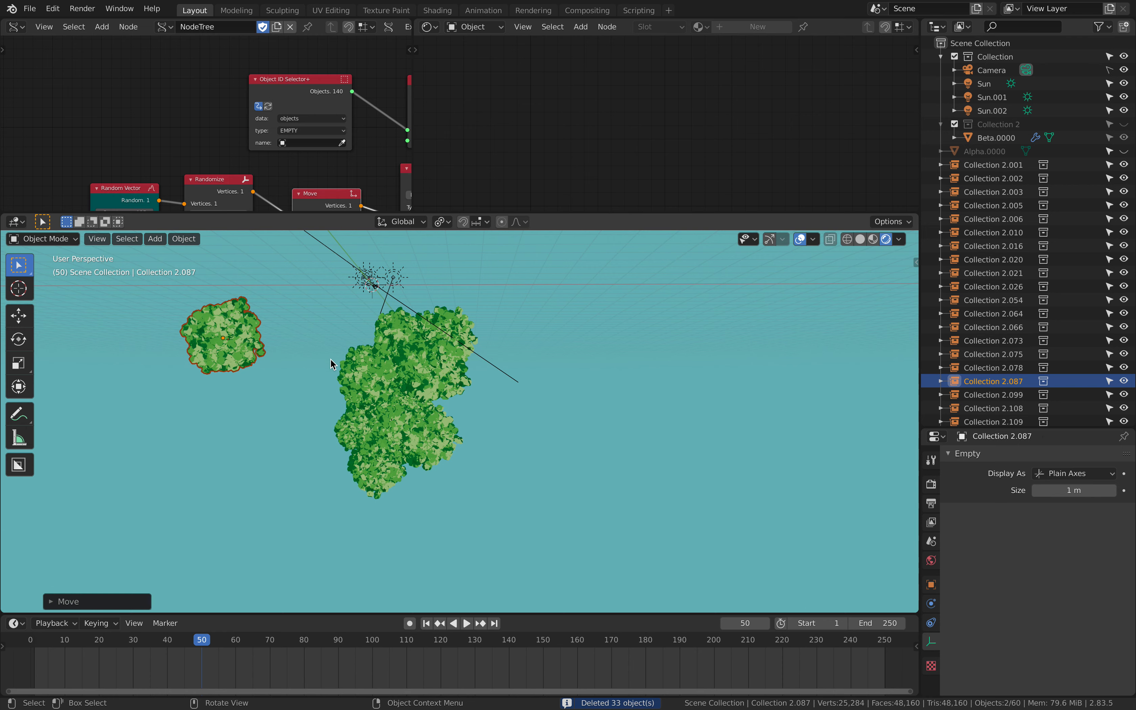
shift+drag(330, 359, 420, 486)
key(Delete)
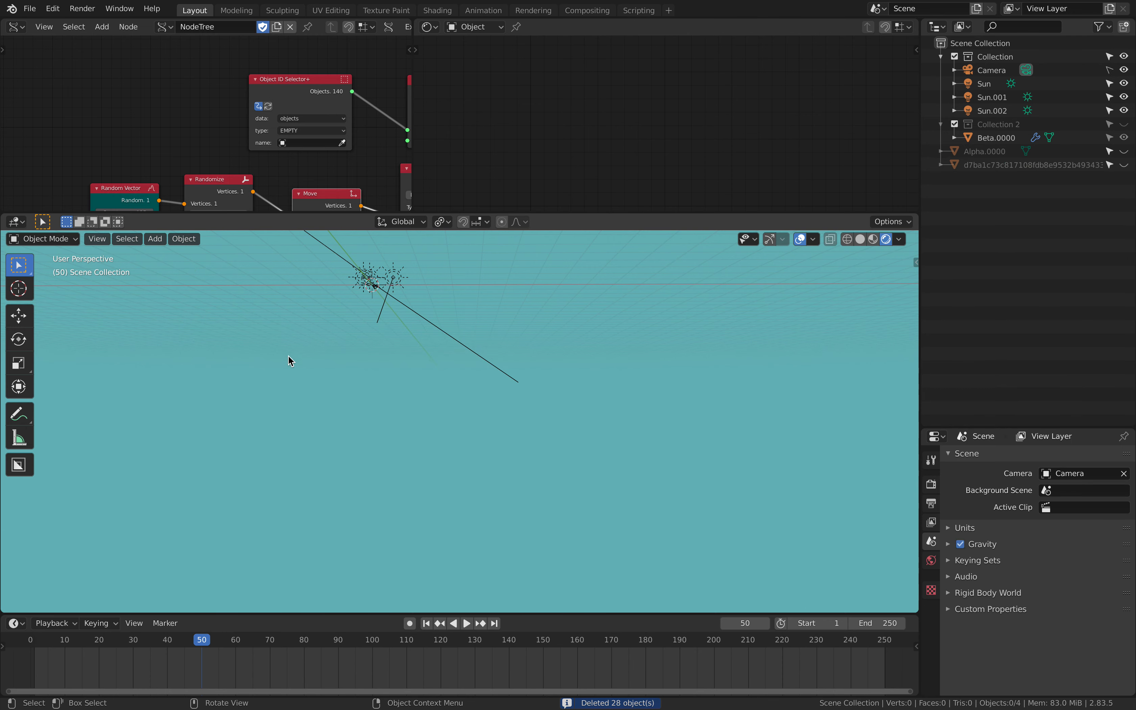
shift+middle_drag(286, 358, 469, 423)
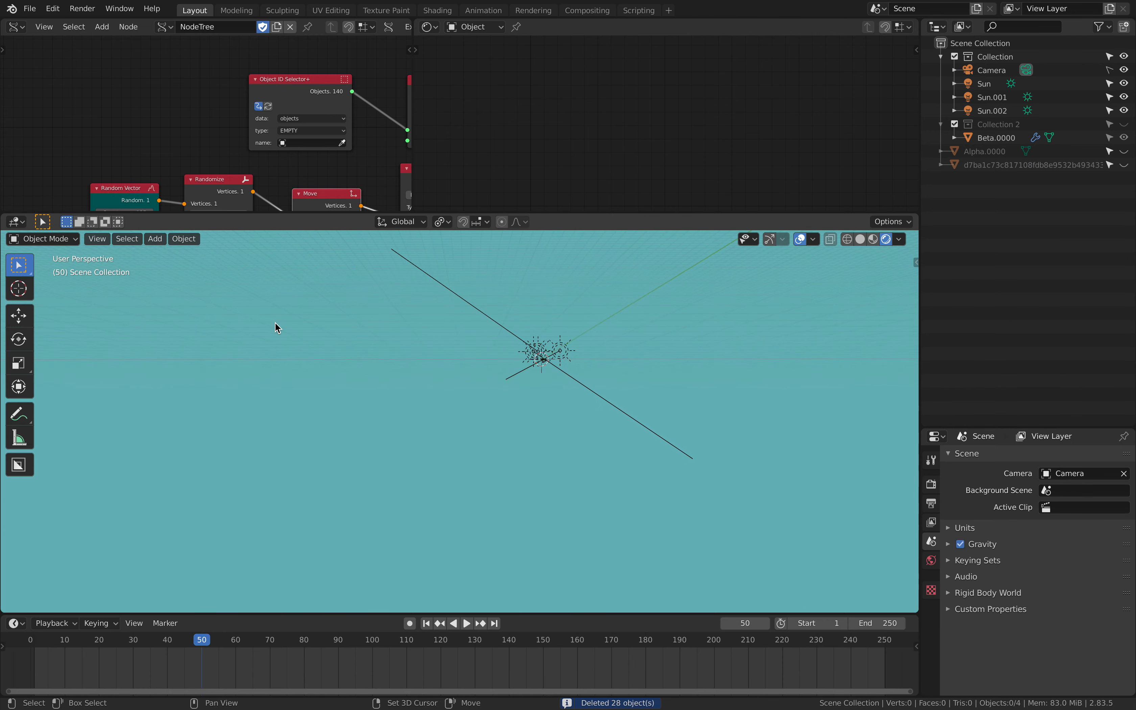